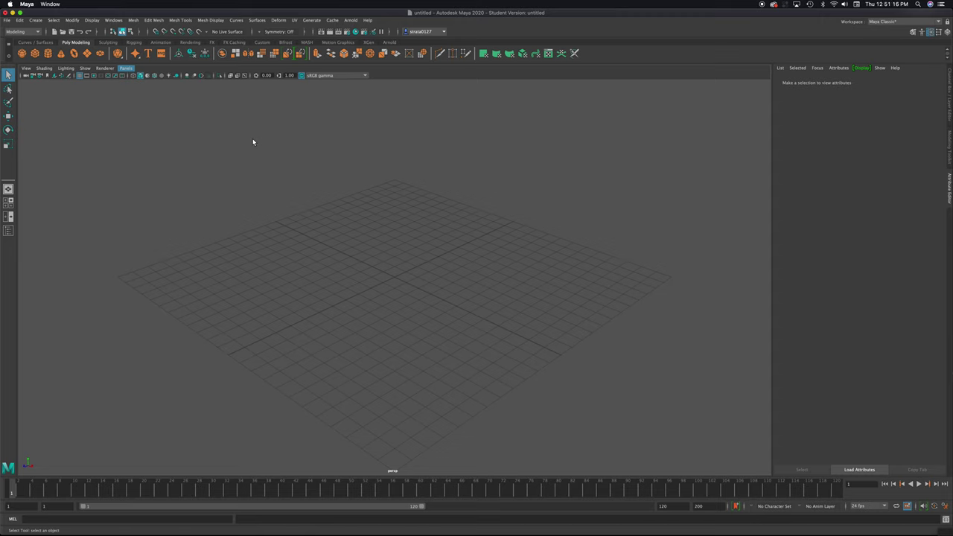
Step: Create a small base cube and draw a long flat slab cube on the grid
alt+drag(291, 172, 400, 261)
alt+drag(466, 266, 370, 255)
drag(240, 238, 523, 307)
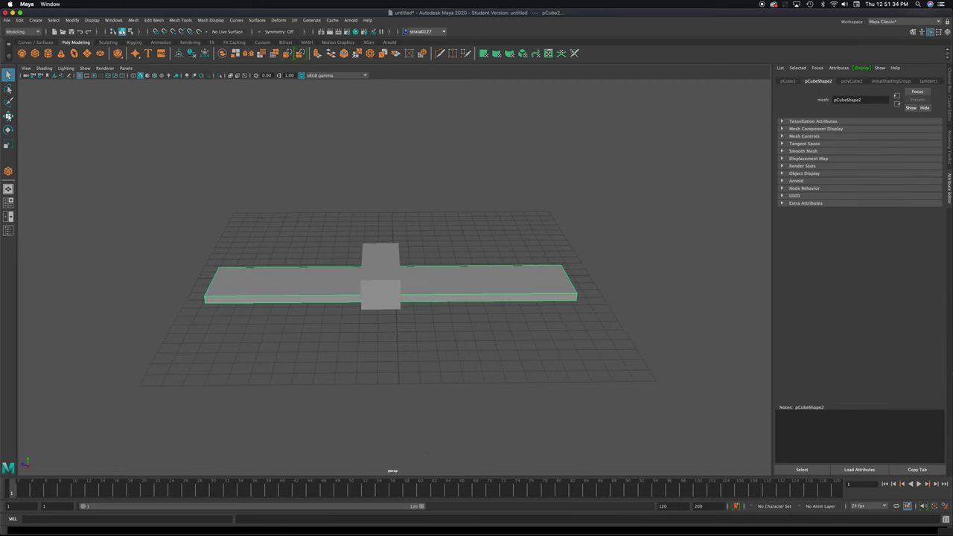
Step: Move the slab down in side view until it rests on top of the base cube
click(8, 117)
alt+drag(270, 229, 398, 220)
scroll(395, 232, up, 3)
drag(388, 156, 386, 167)
scroll(362, 215, up, 3)
alt+drag(362, 209, 365, 213)
key(space)
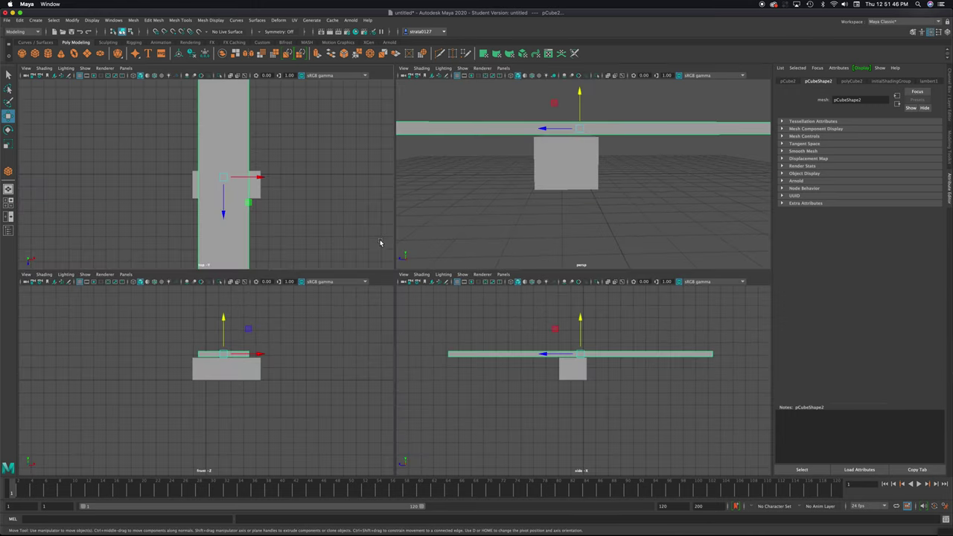
key(space)
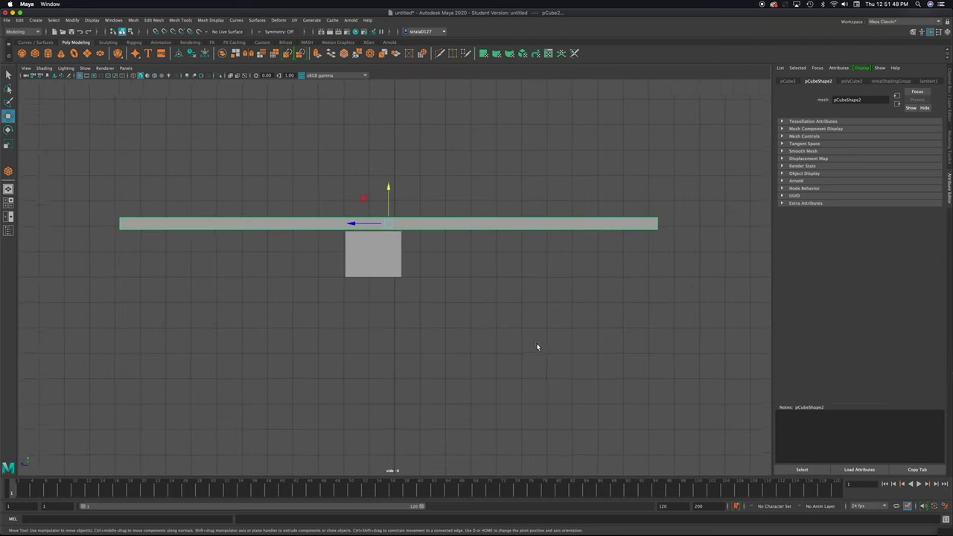
scroll(364, 236, up, 4)
scroll(362, 236, up, 3)
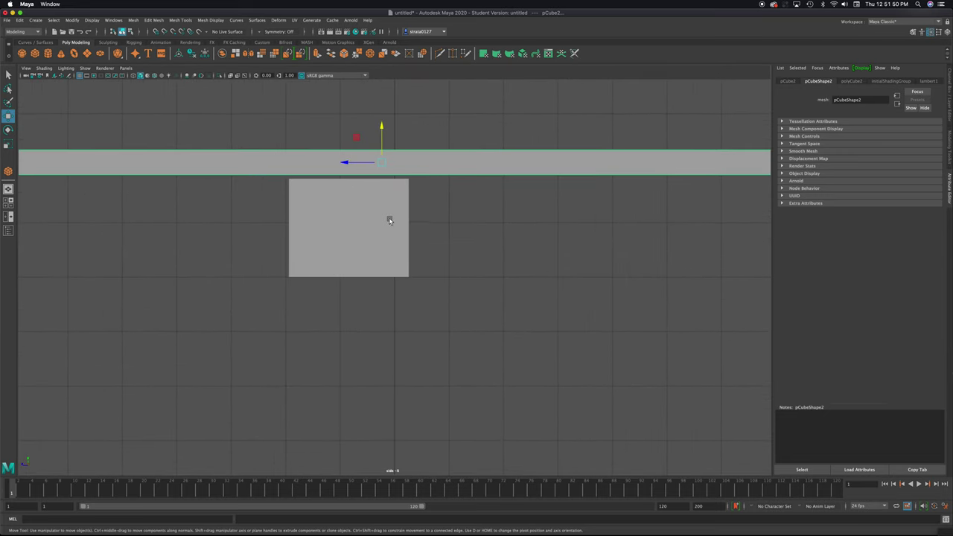
alt+middle_drag(389, 217, 395, 278)
scroll(391, 276, up, 1)
scroll(379, 256, up, 2)
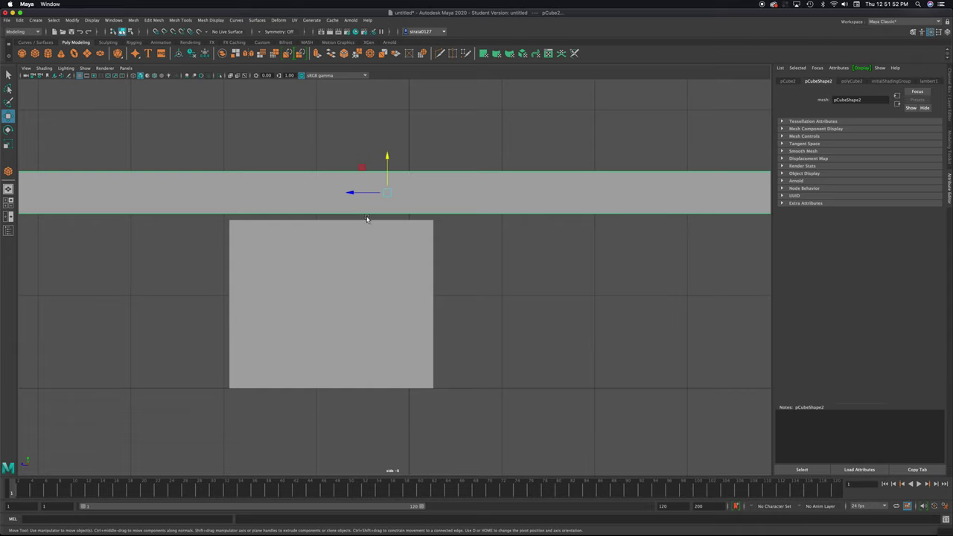
mouse_move(387, 159)
mouse_down()
mouse_move(387, 172)
mouse_move(387, 160)
mouse_up()
Step: Create a new polygon cube and place it on the slab's left end
click(423, 164)
key(space)
key(space)
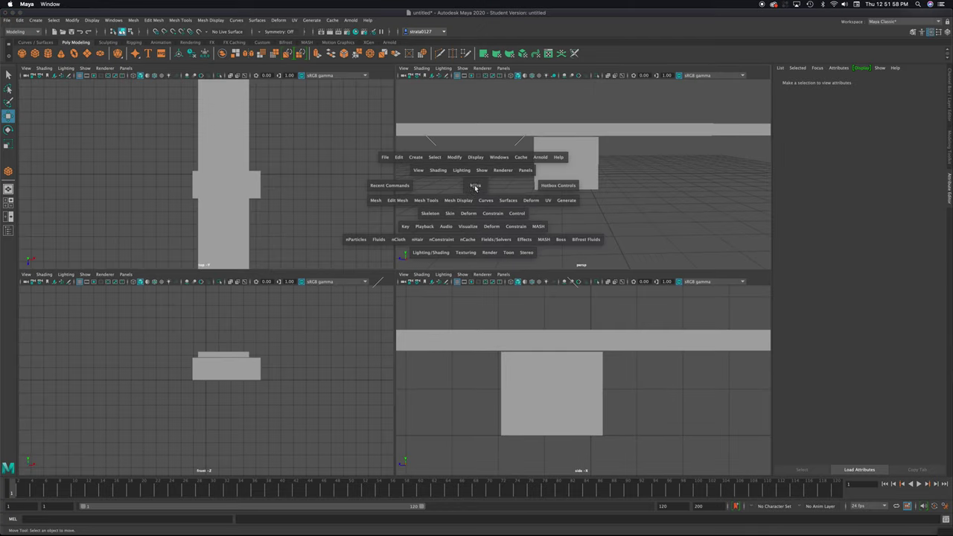
alt+drag(443, 218, 418, 233)
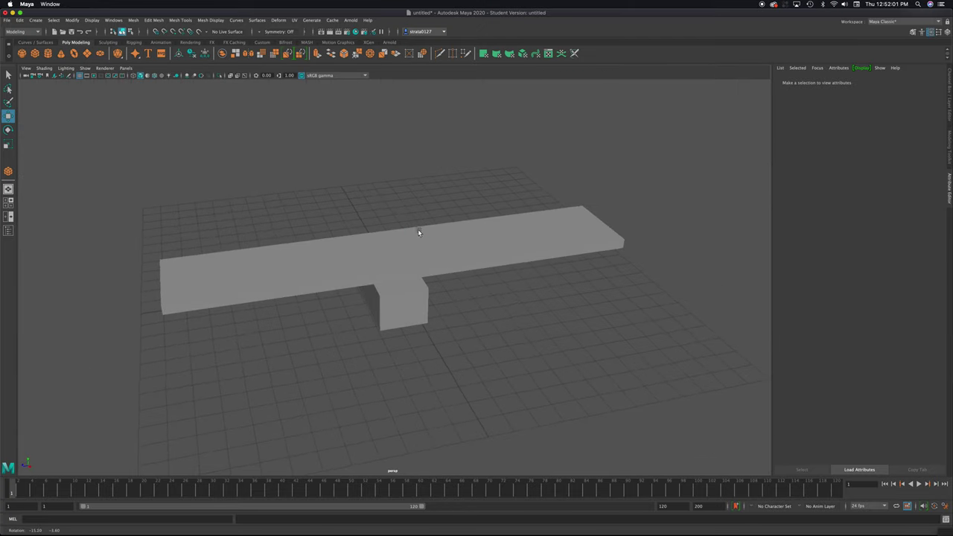
click(35, 53)
alt+drag(191, 343, 255, 335)
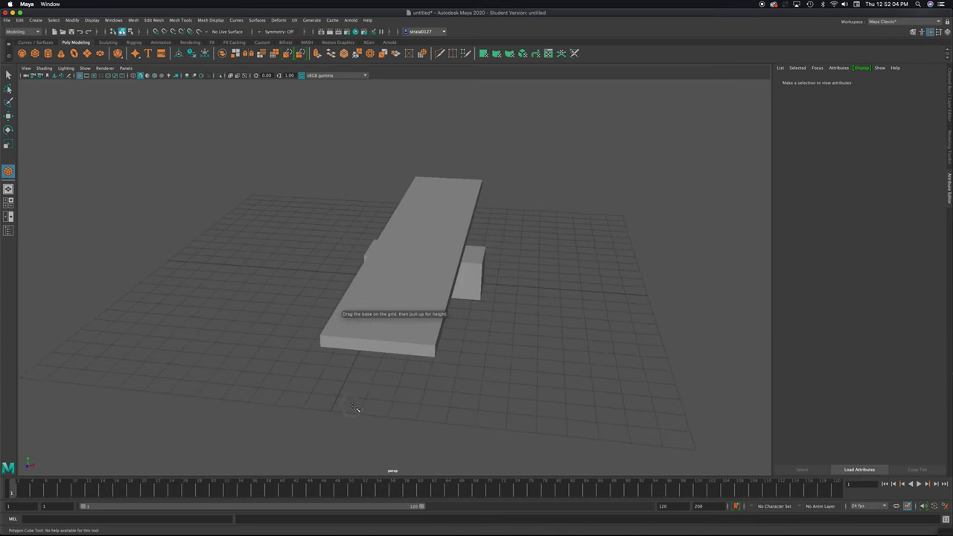
drag(343, 400, 411, 462)
drag(376, 402, 367, 369)
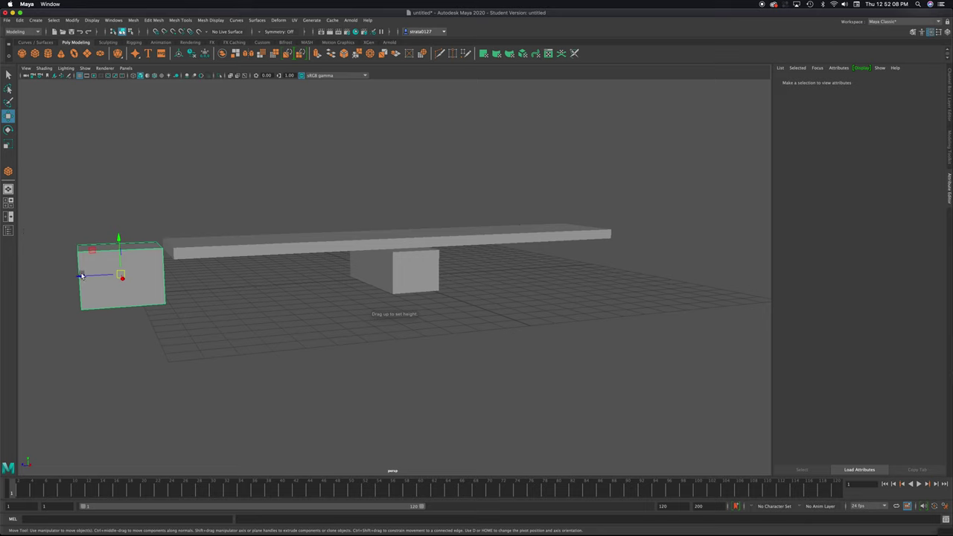
drag(84, 271, 186, 281)
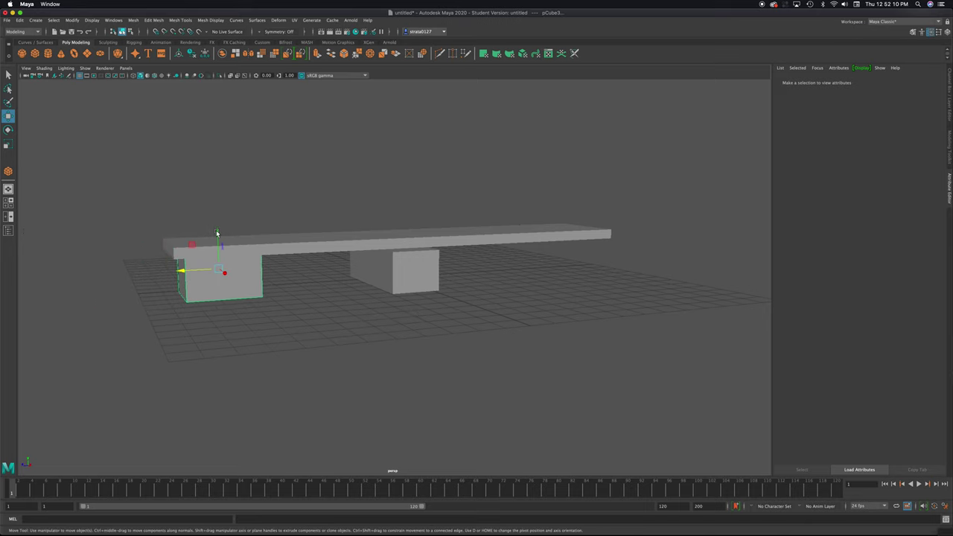
drag(216, 236, 214, 177)
Step: Create a polygon cylinder and raise it high above the plank's right end
alt+drag(225, 213, 168, 166)
click(48, 54)
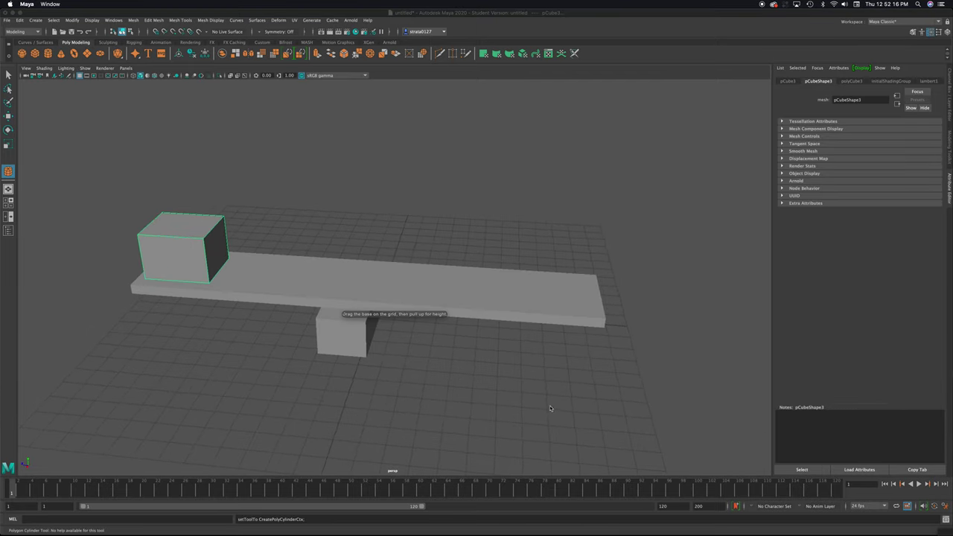
drag(544, 388, 513, 309)
drag(509, 346, 455, 206)
middle_drag(455, 206, 444, 196)
alt+drag(444, 196, 400, 237)
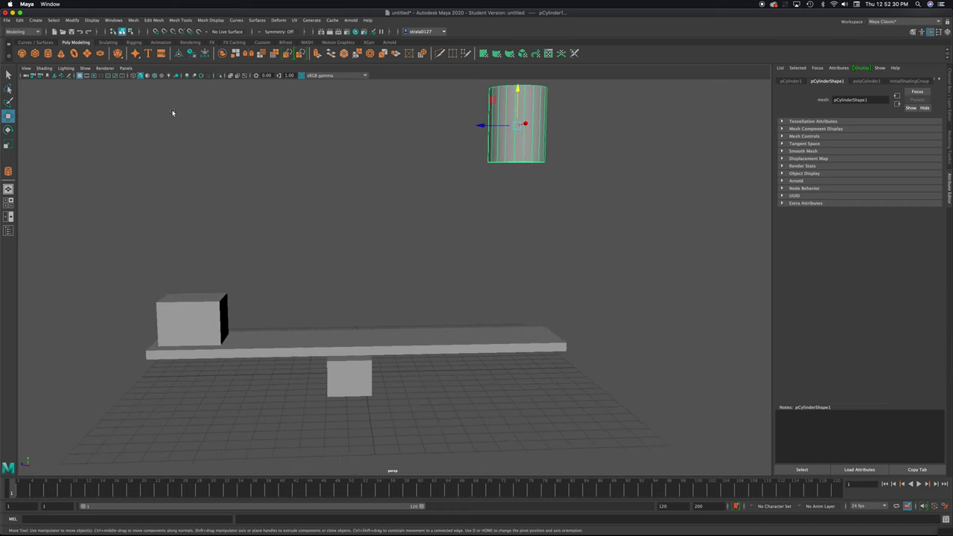
Step: Drag out a large polygon plane on the grid beneath the seesaw, then deselect it
key(y)
alt+drag(221, 252, 496, 353)
scroll(209, 279, down, 3)
scroll(323, 346, up, 4)
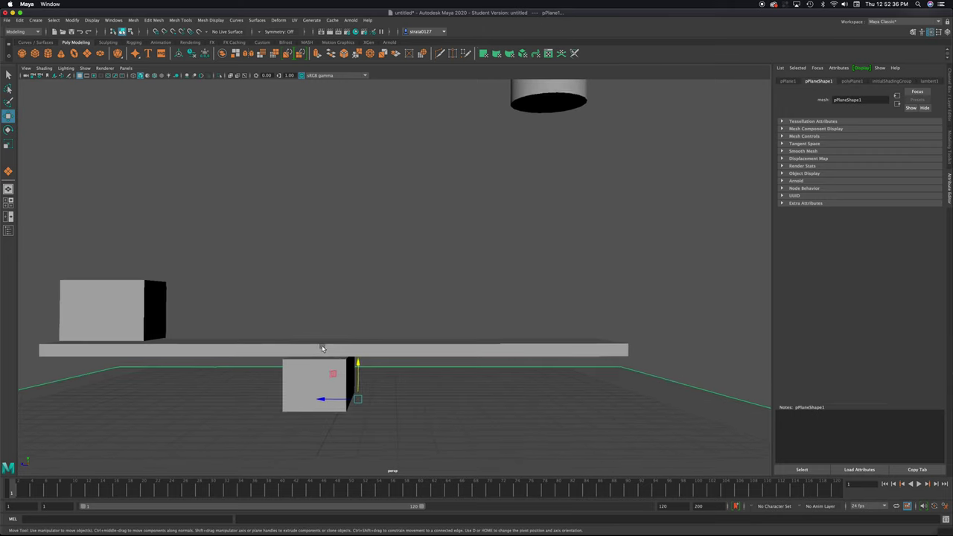
alt+drag(323, 348, 394, 302)
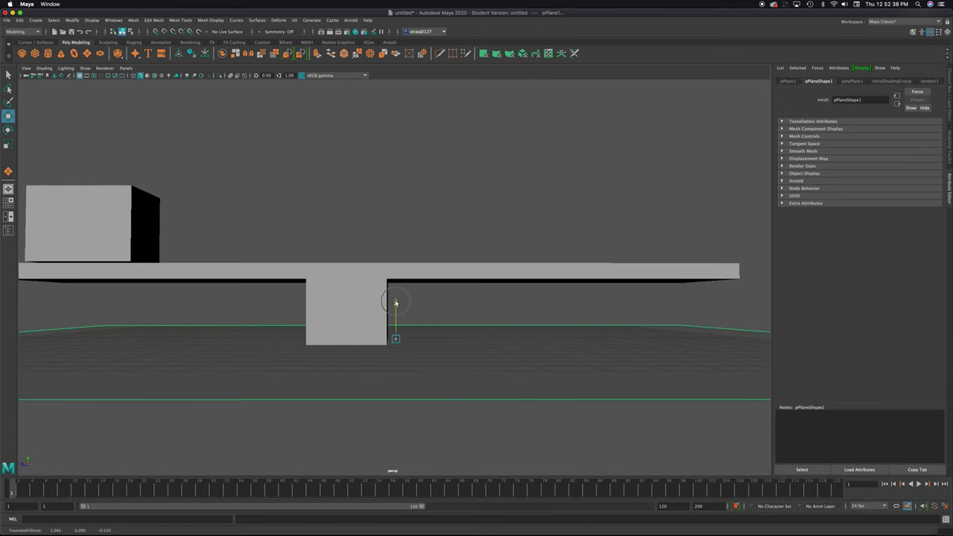
click(395, 258)
alt+drag(395, 257, 356, 402)
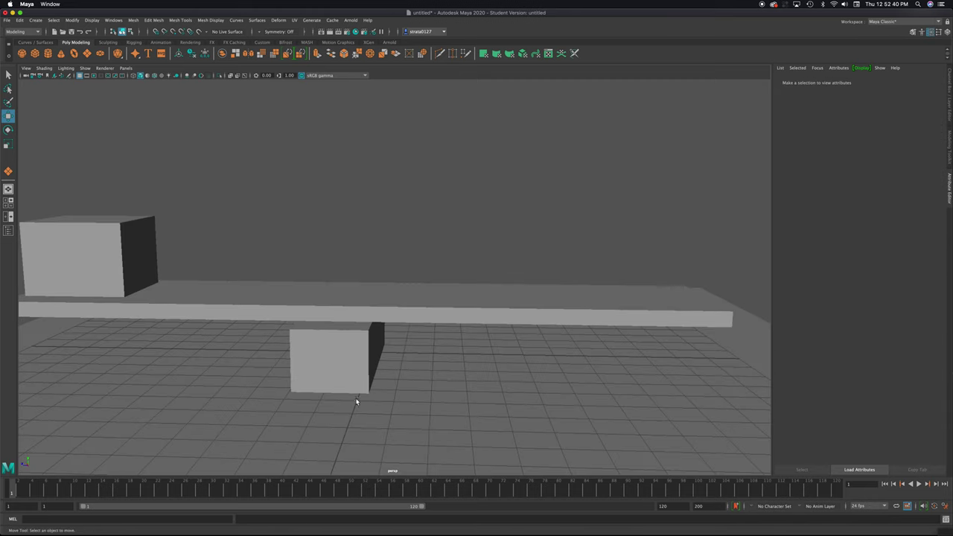
mouse_move(392, 366)
alt+mouse_down()
mouse_move(383, 368)
mouse_move(395, 348)
mouse_move(399, 368)
alt+mouse_up()
scroll(381, 366, down, 3)
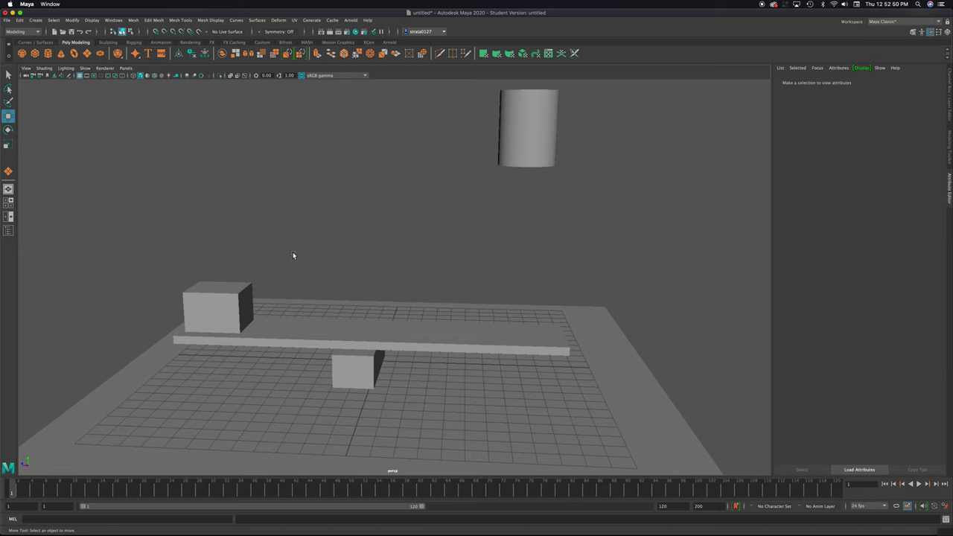
Step: Switch the menu set from Modeling to FX, select the plank, and open Fields/Solvers
click(22, 31)
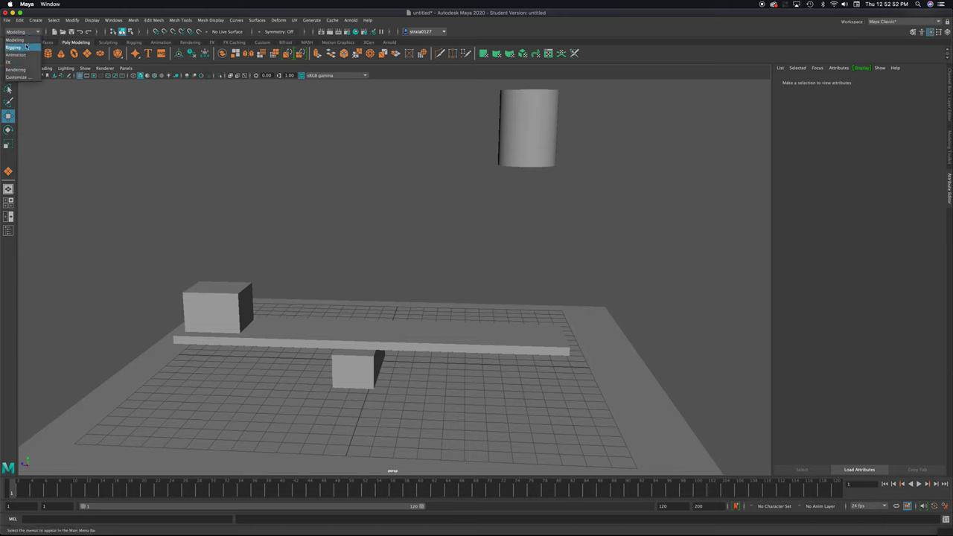
click(24, 64)
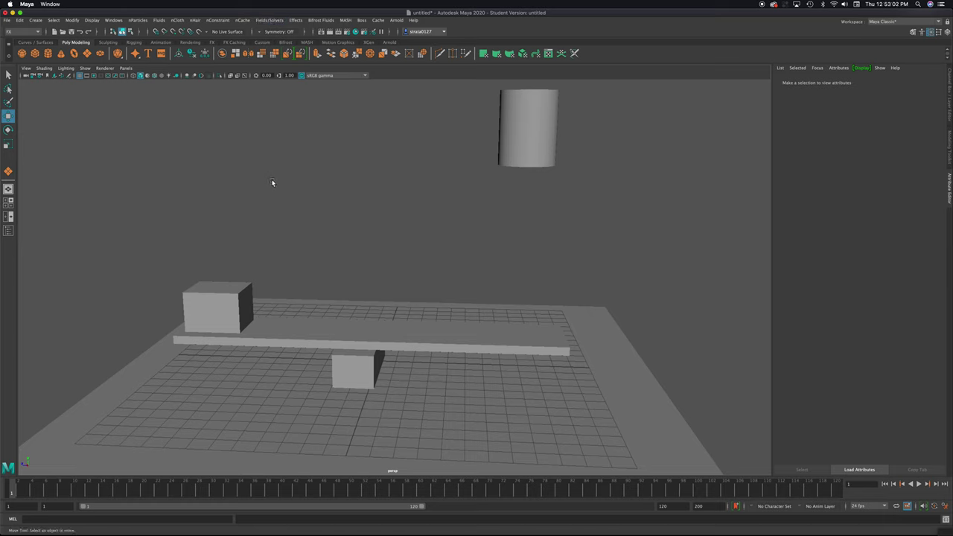
click(554, 131)
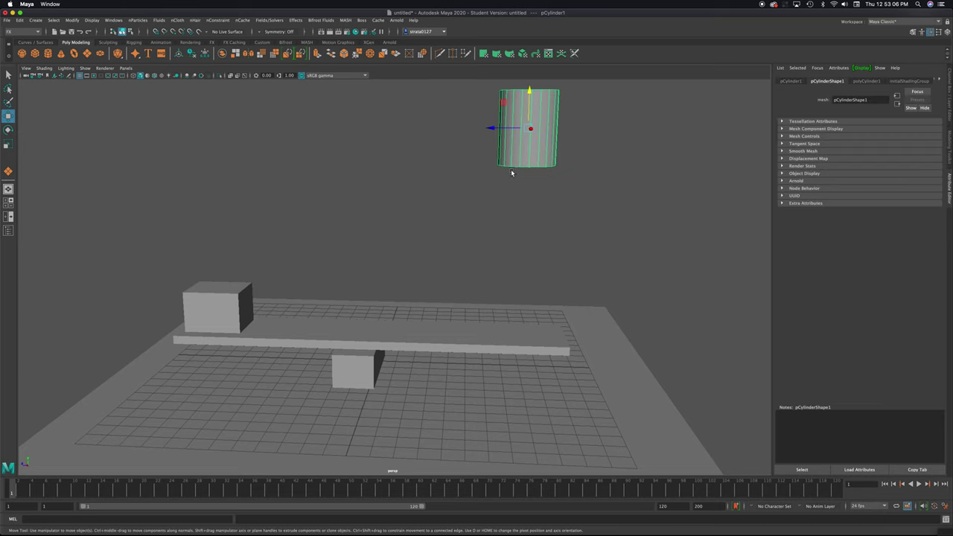
click(233, 294)
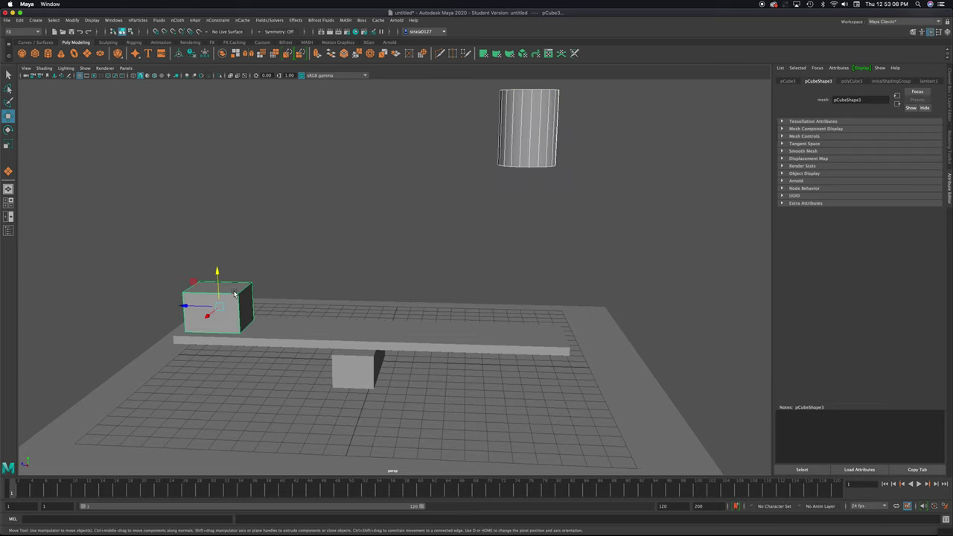
click(305, 334)
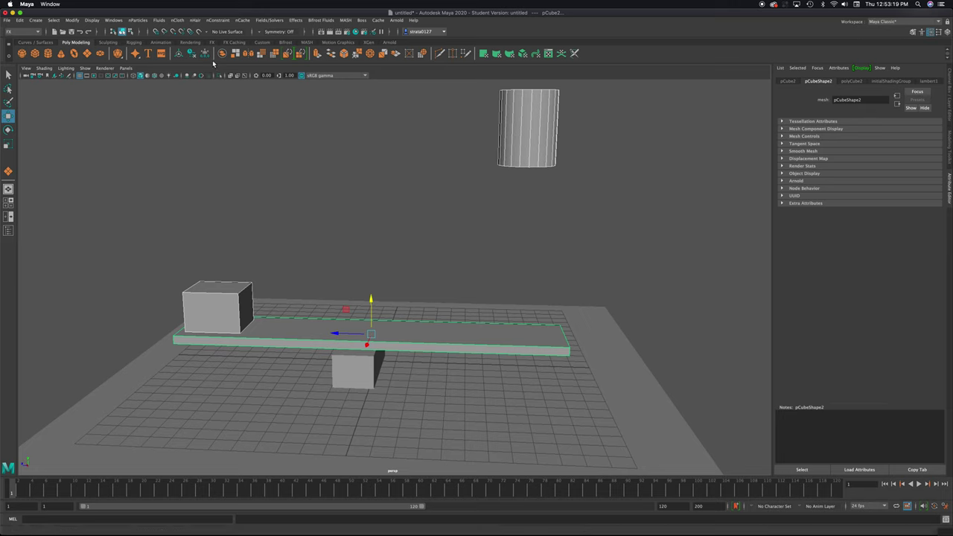
click(267, 20)
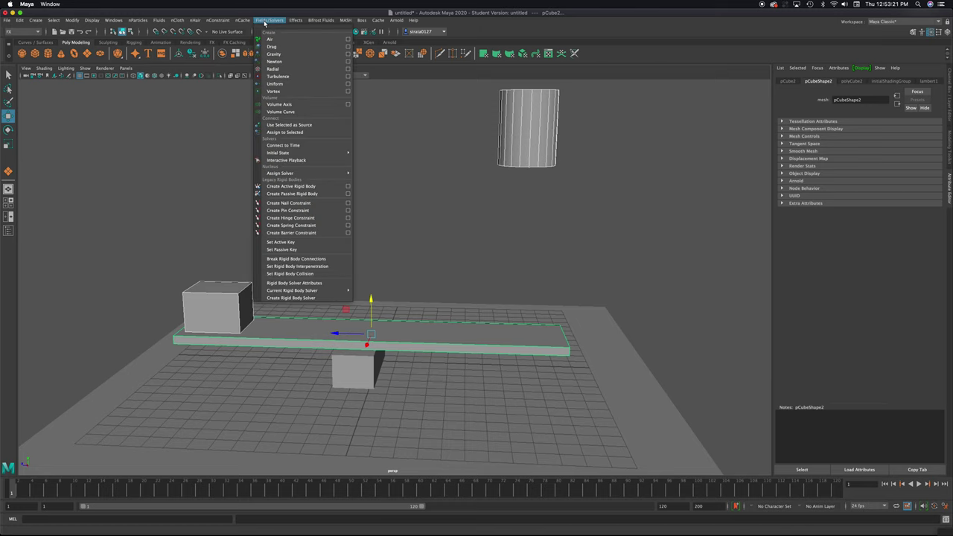
Step: Make the plank an active rigid body (mass 1, bounciness 0.6) and review its rigidBody attributes
click(317, 188)
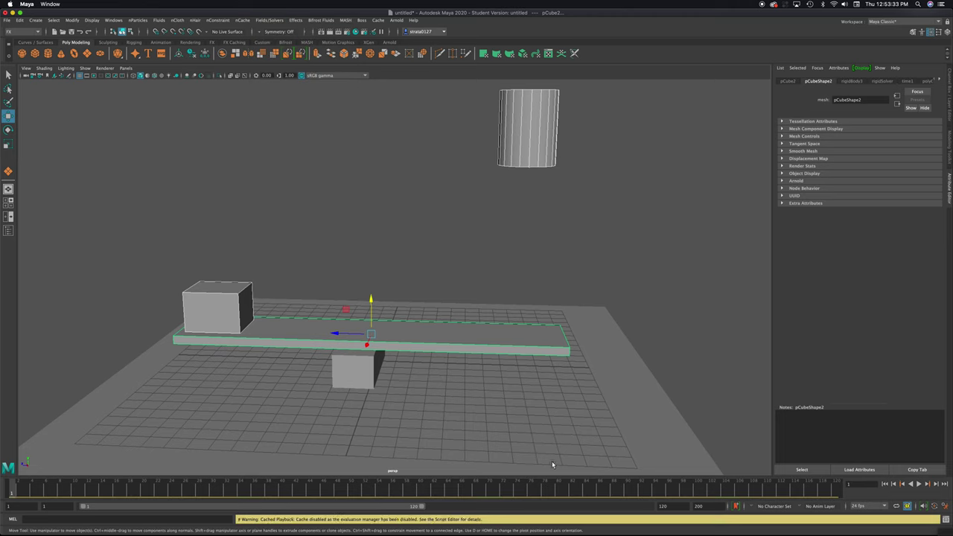
click(852, 81)
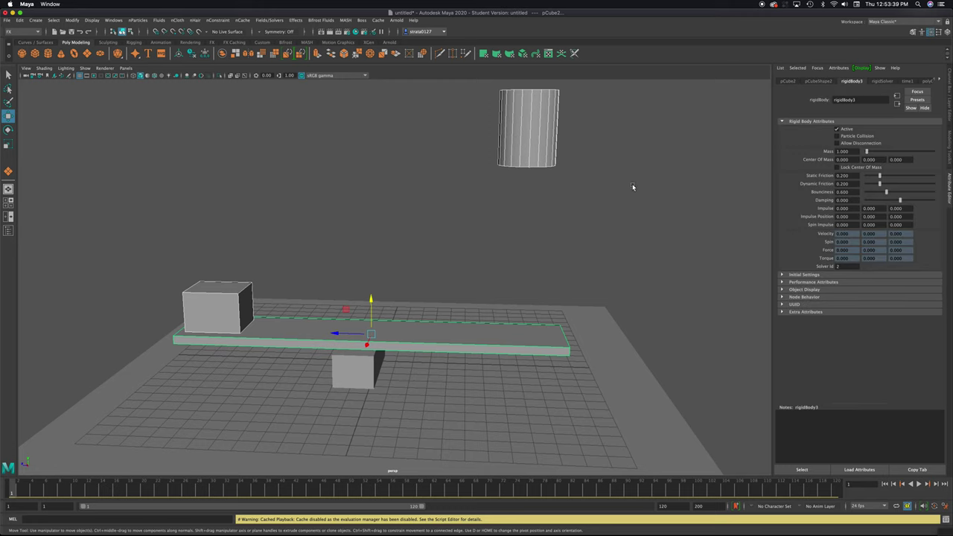
click(395, 242)
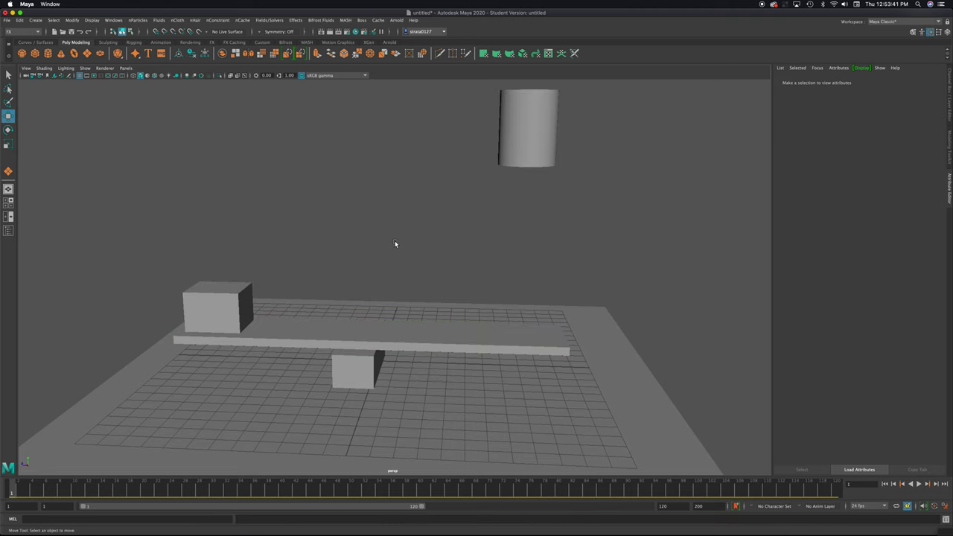
Step: Select the ground plane and make it a passive rigid body via Fields/Solvers
click(361, 365)
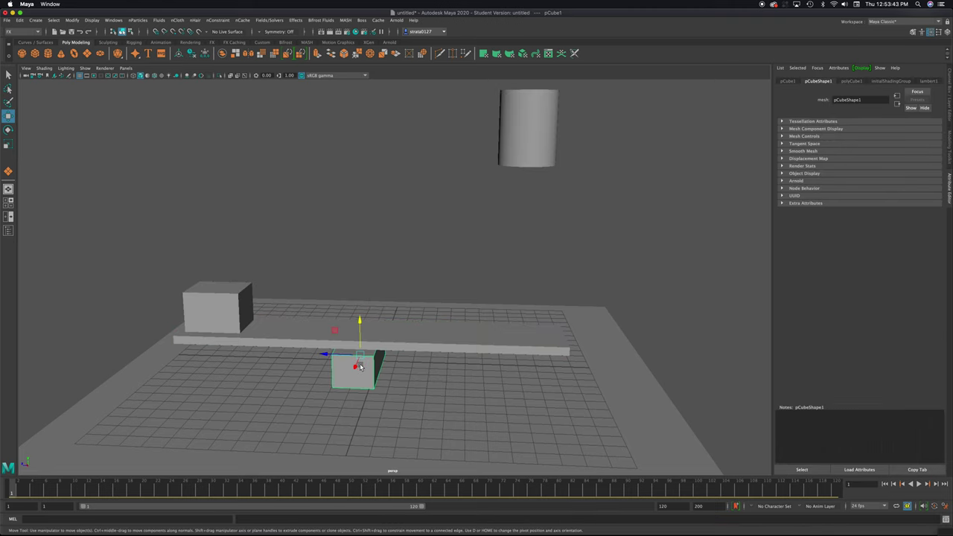
click(408, 388)
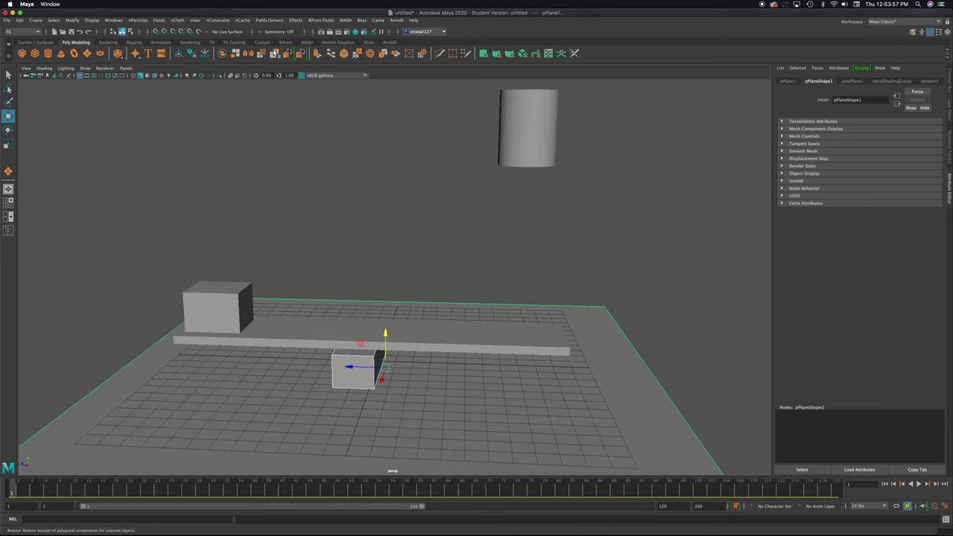
click(268, 20)
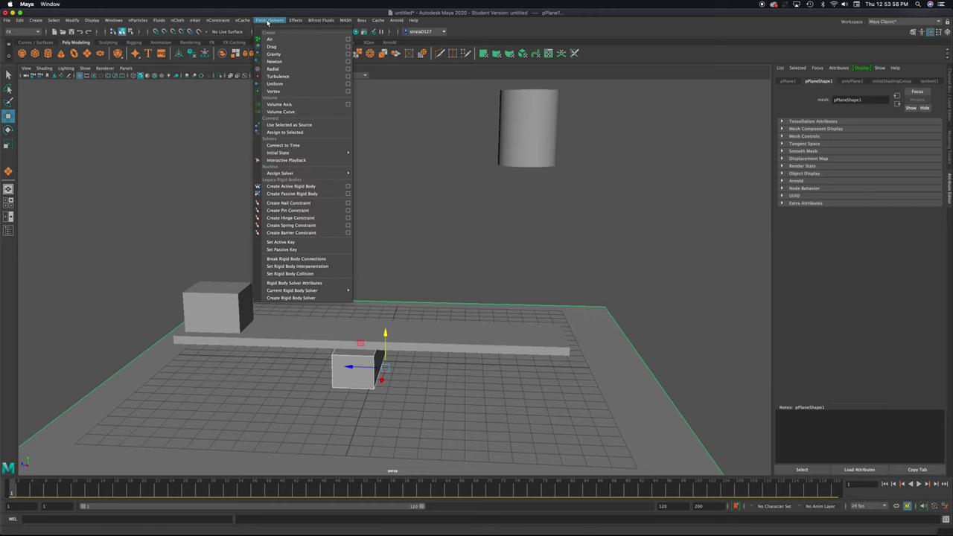
click(293, 195)
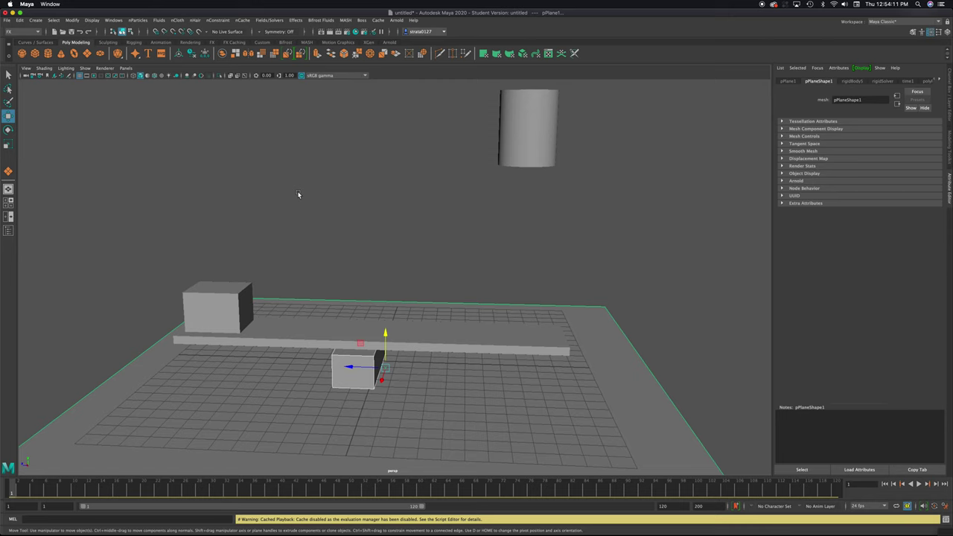
Step: Marquee-select every object and create a Gravity field acting on them all
scroll(300, 187, down, 3)
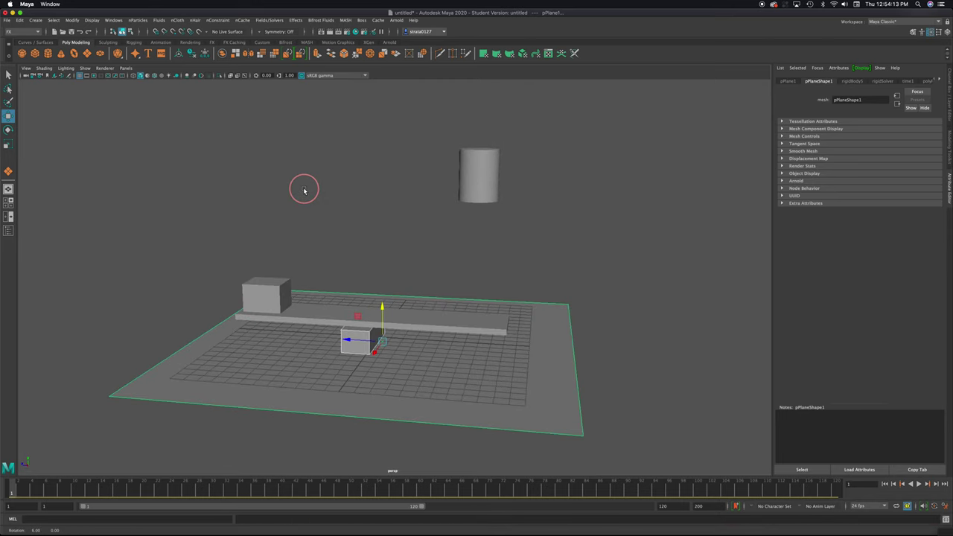
alt+drag(303, 190, 298, 187)
drag(171, 118, 596, 441)
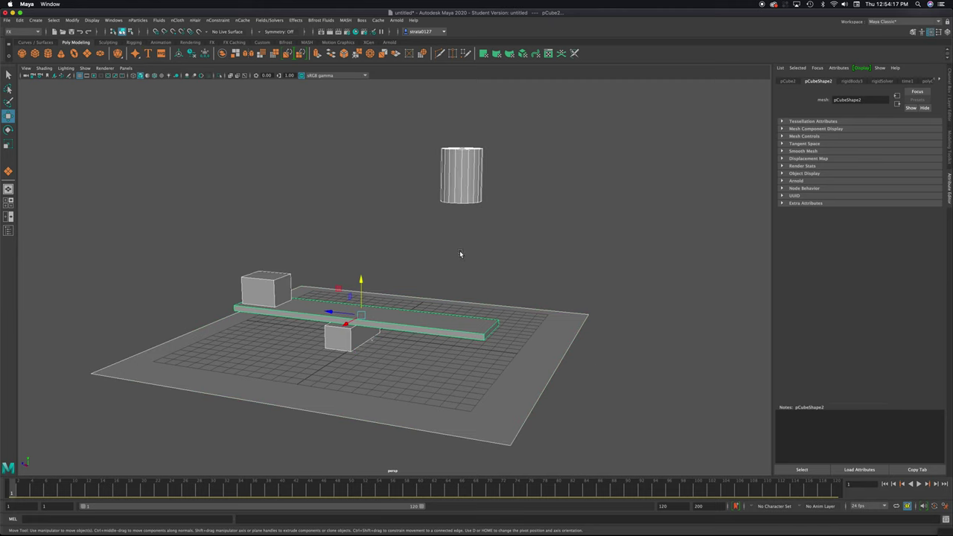
drag(99, 96, 288, 258)
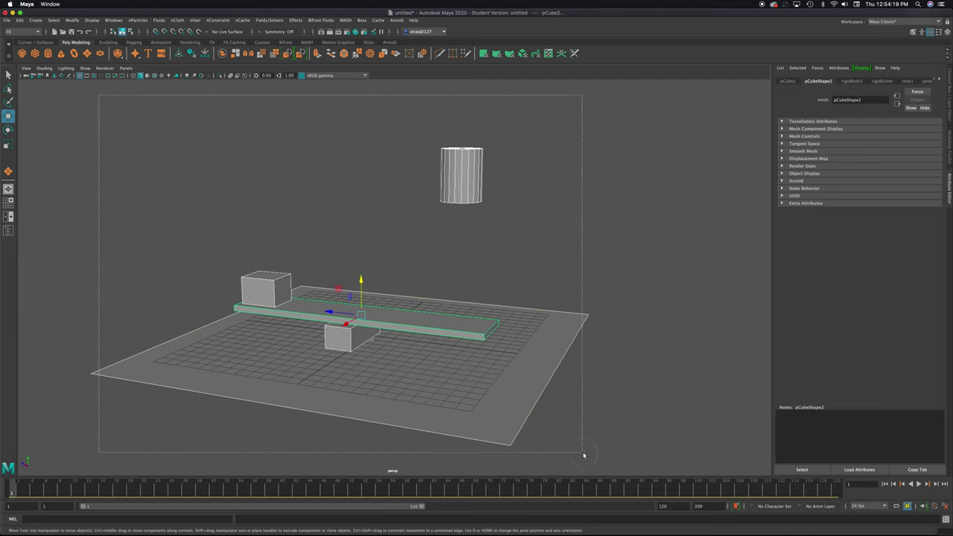
drag(583, 456, 587, 453)
alt+drag(300, 184, 319, 185)
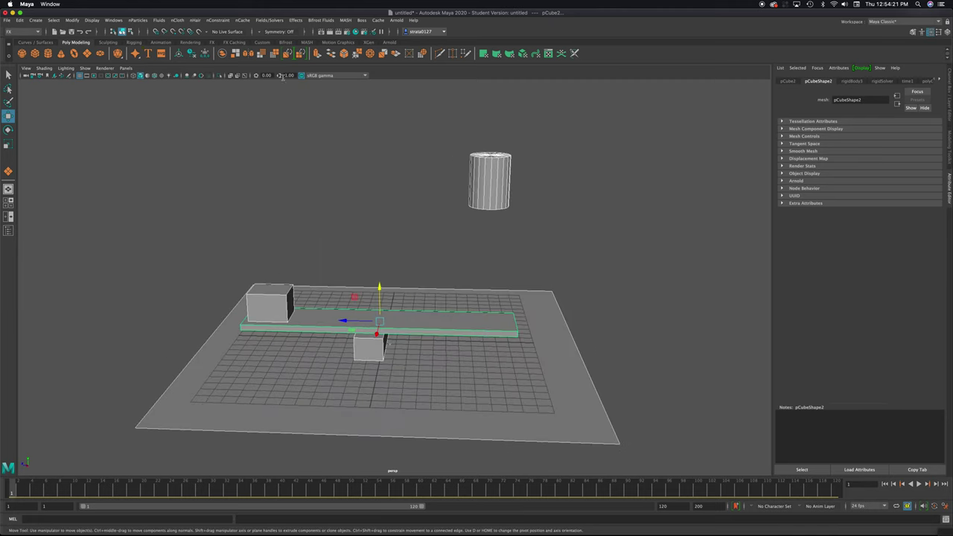
click(274, 20)
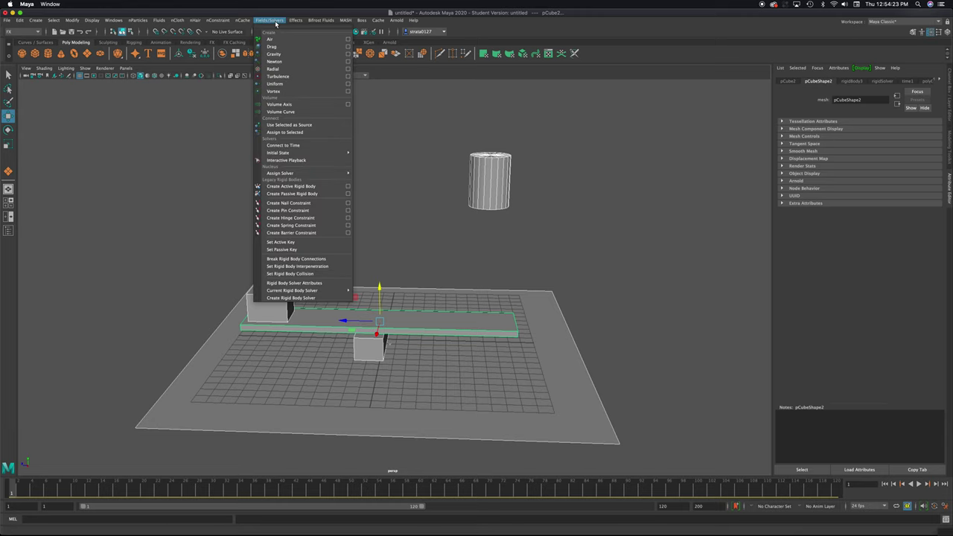
click(294, 57)
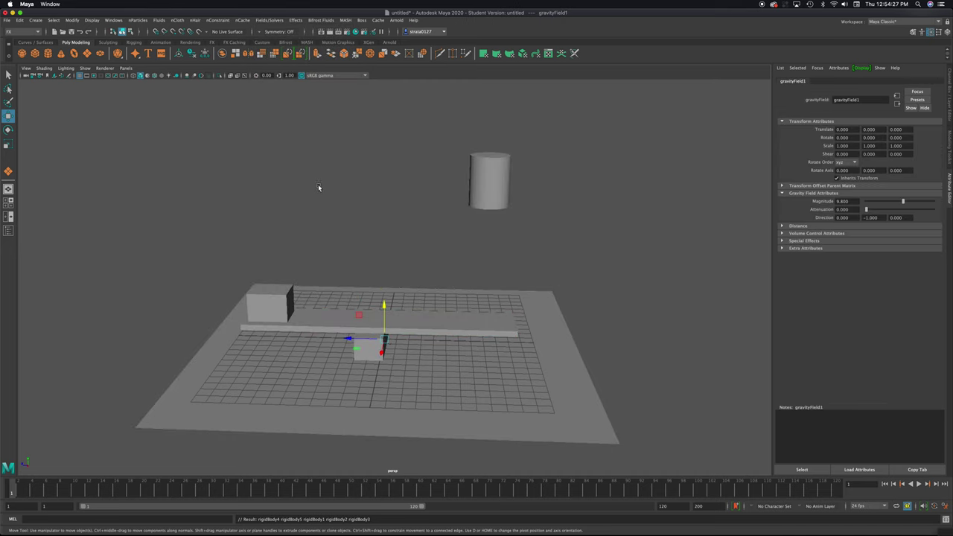
Step: Move gravityField1 up to Translate Y 9.266 and along Z to 19.355
mouse_move(357, 311)
alt+mouse_down()
mouse_move(347, 291)
mouse_move(362, 298)
mouse_move(365, 340)
mouse_move(367, 209)
alt+mouse_up()
click(192, 209)
drag(191, 209, 122, 235)
key(Delete)
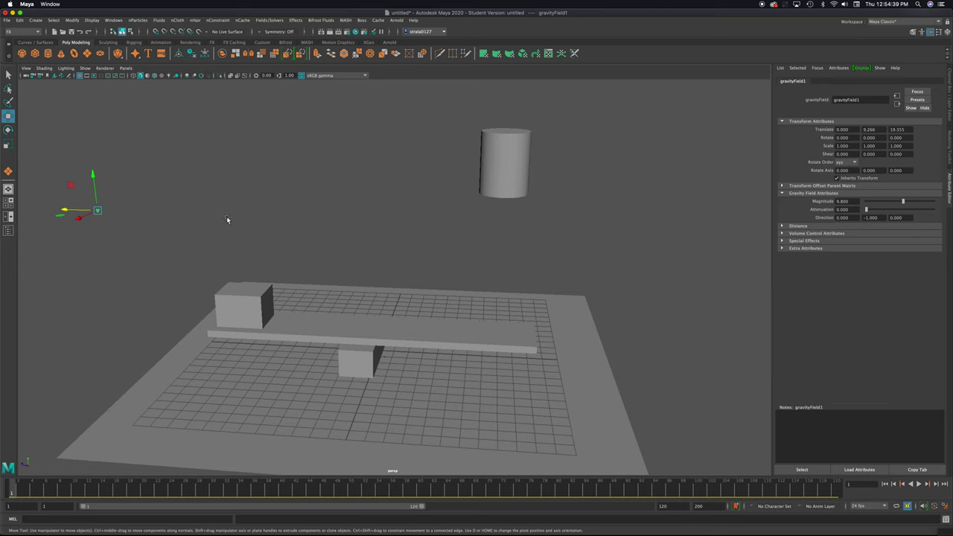
scroll(293, 221, down, 3)
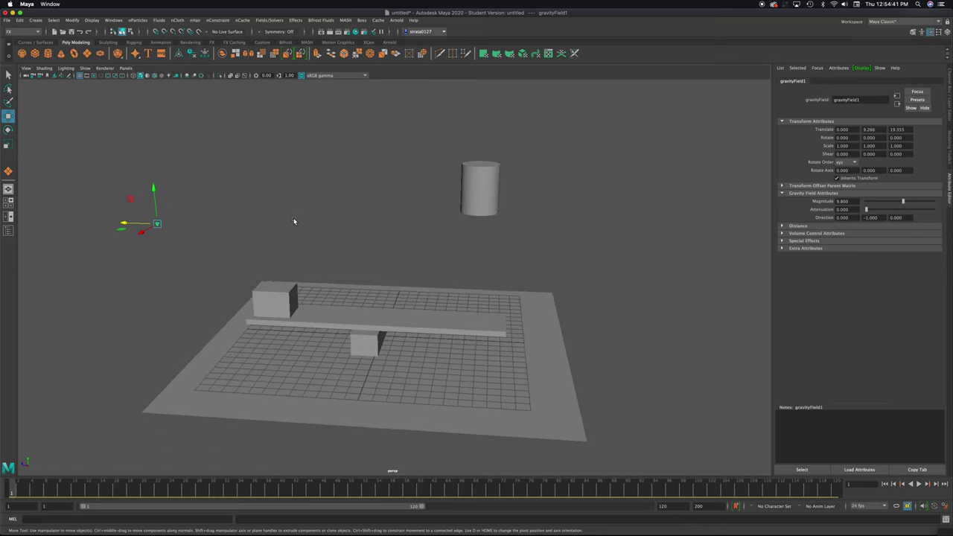
Step: Test-play the simulation, stop it at frame 19, and open the playback preferences
alt+drag(293, 220, 302, 215)
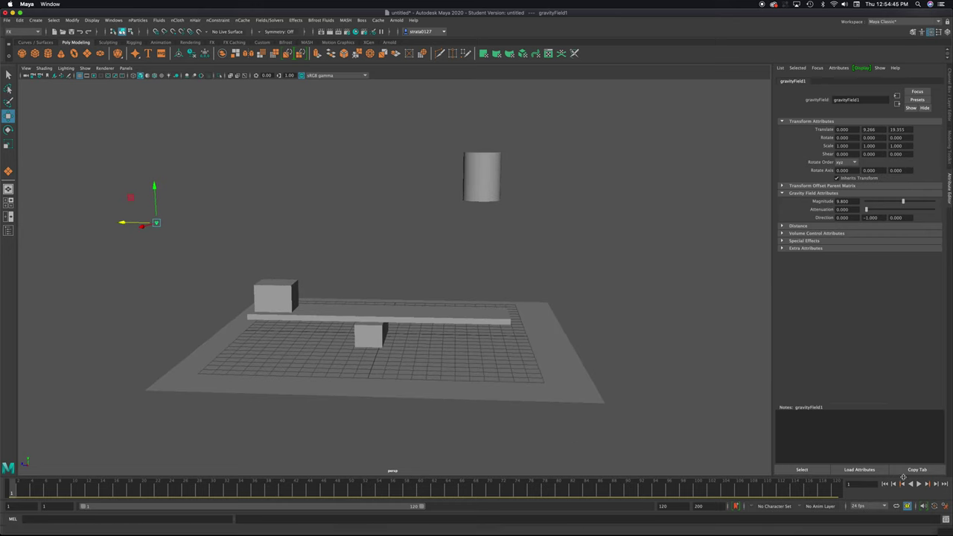
click(920, 484)
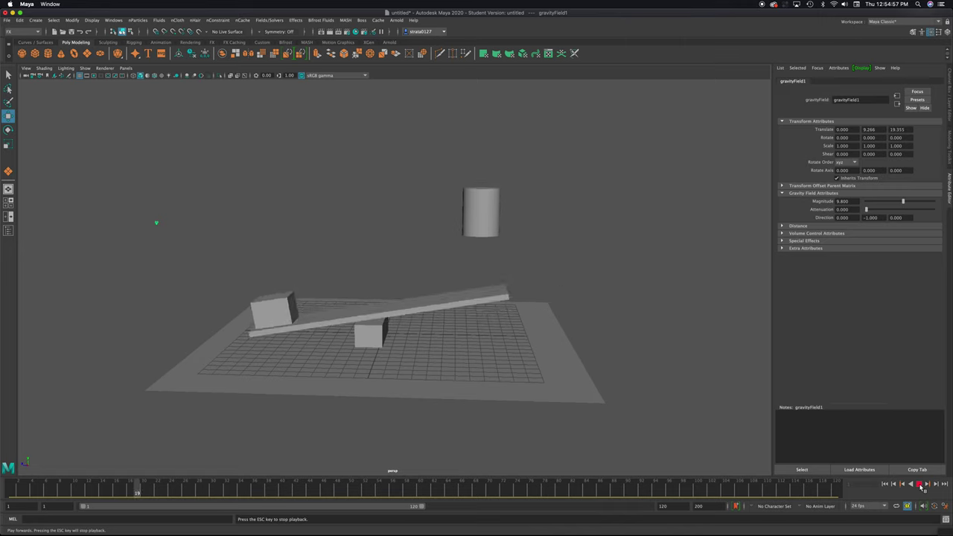
click(920, 484)
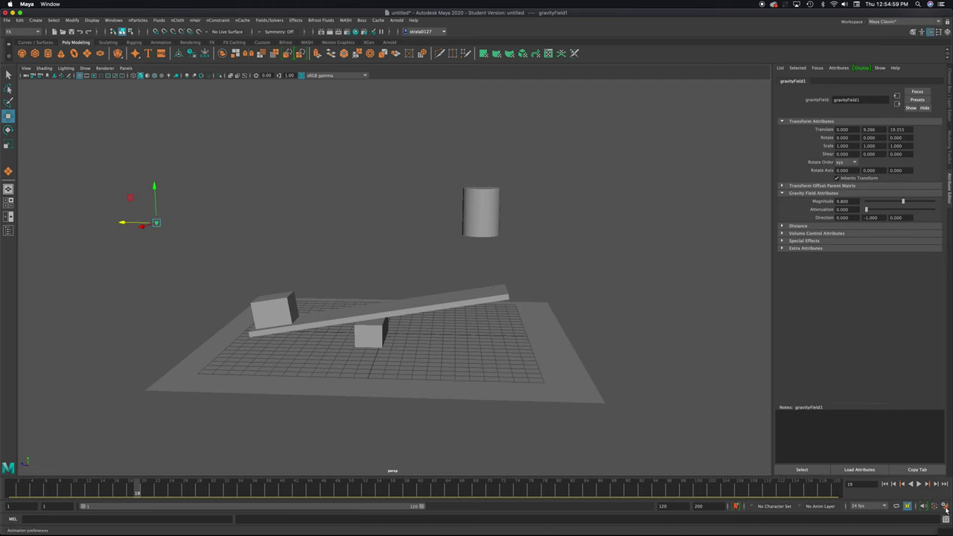
click(945, 507)
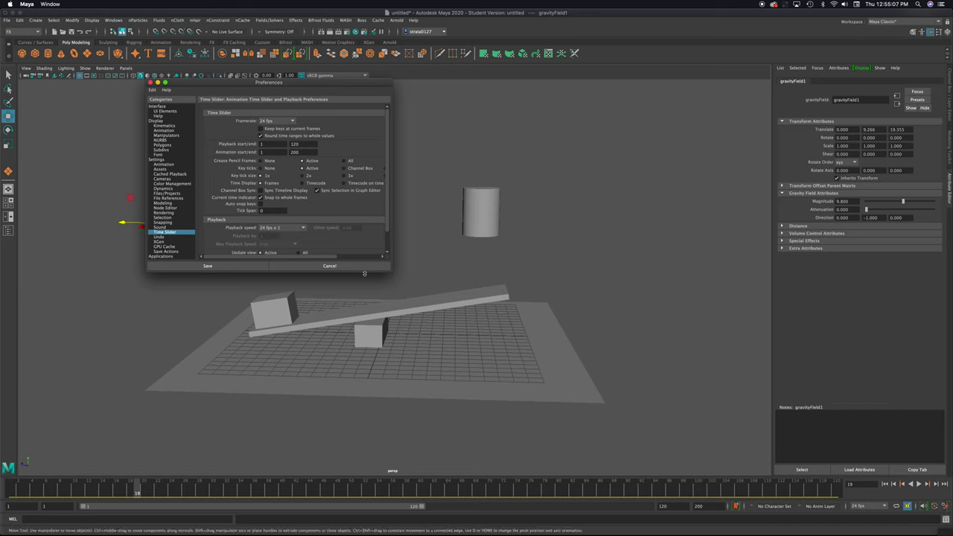
Step: Set playback speed to Play every frame, save, then test-play and rewind to frame 1
click(291, 229)
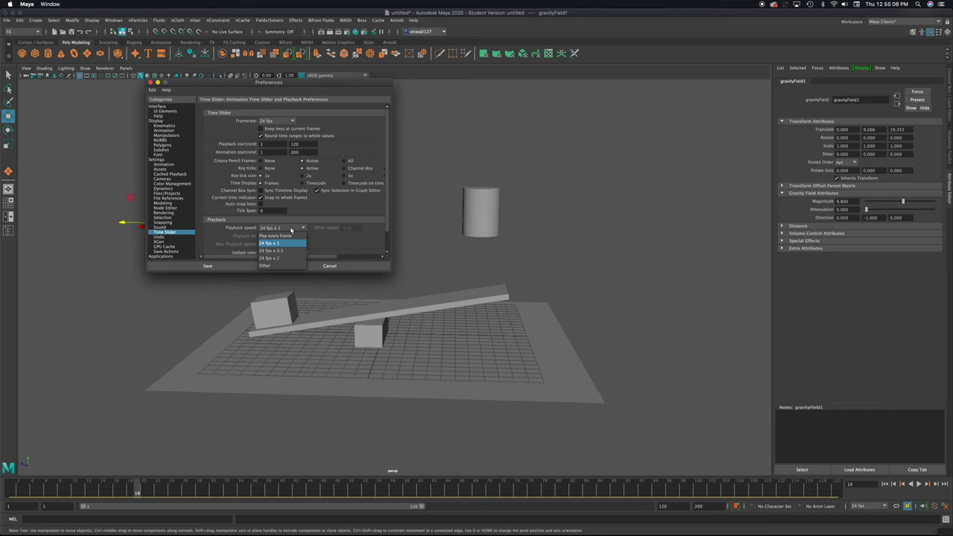
click(269, 236)
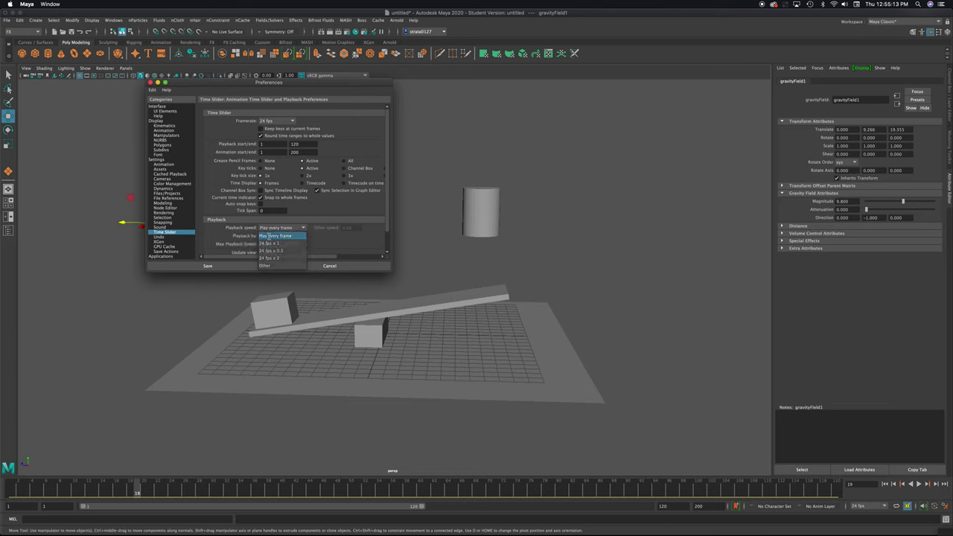
click(209, 266)
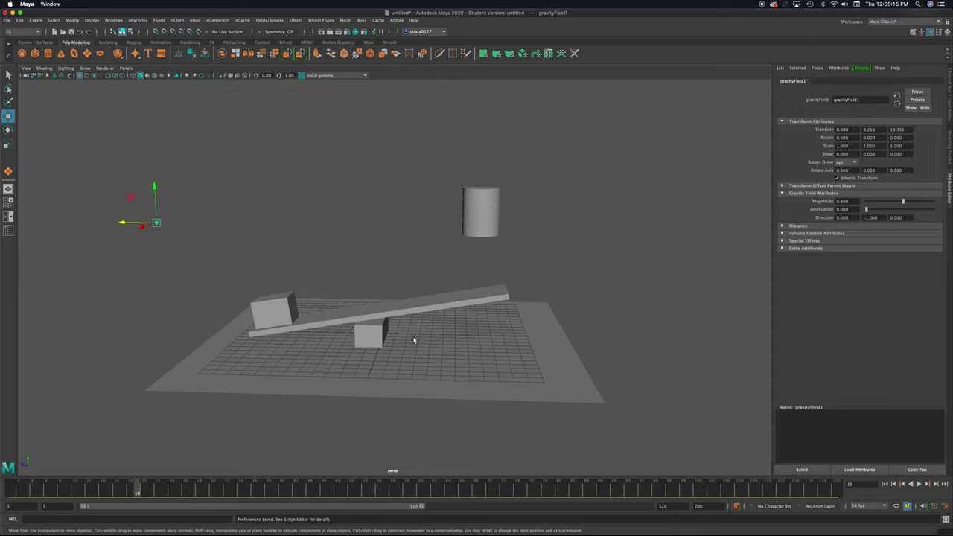
click(886, 485)
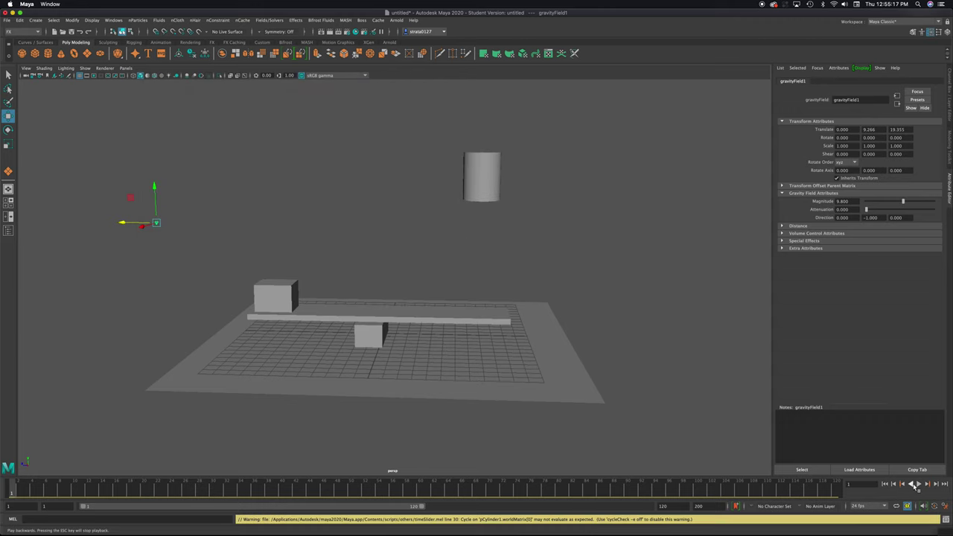
click(921, 485)
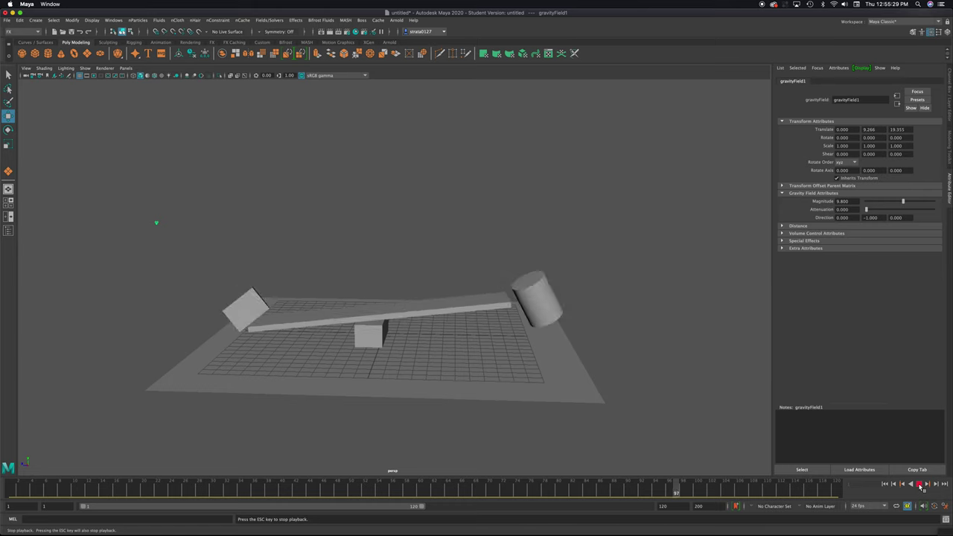
click(920, 485)
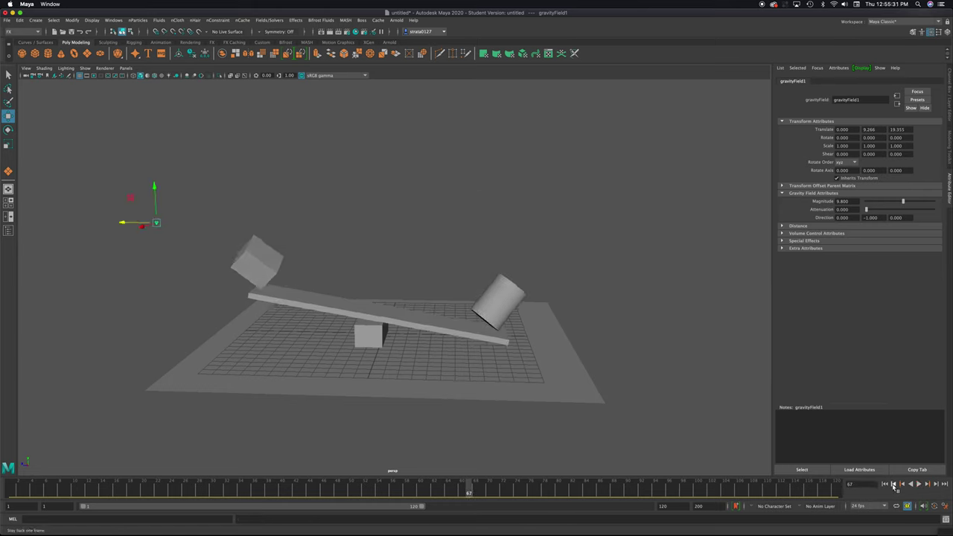
click(885, 485)
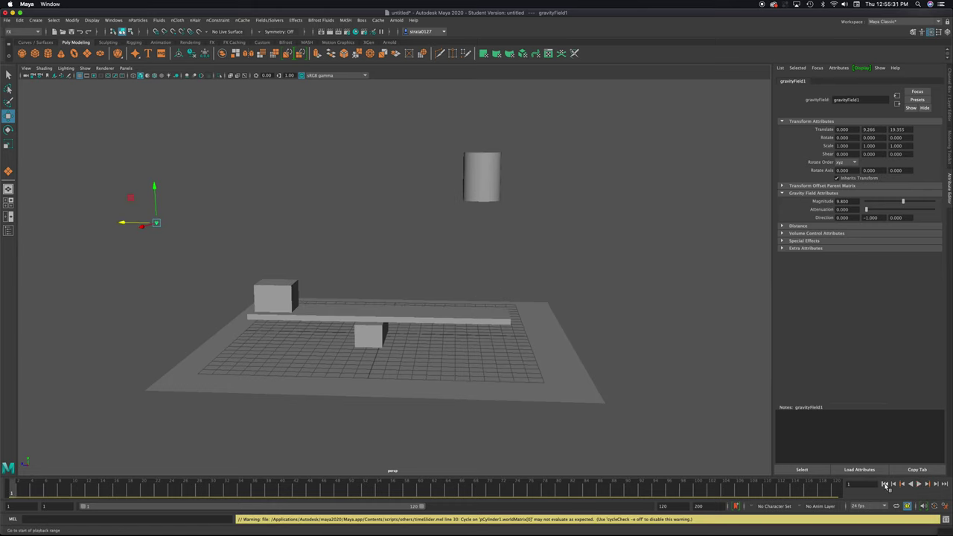
Step: Change playback speed to 24 fps x 1, save, and play the simulation
click(946, 507)
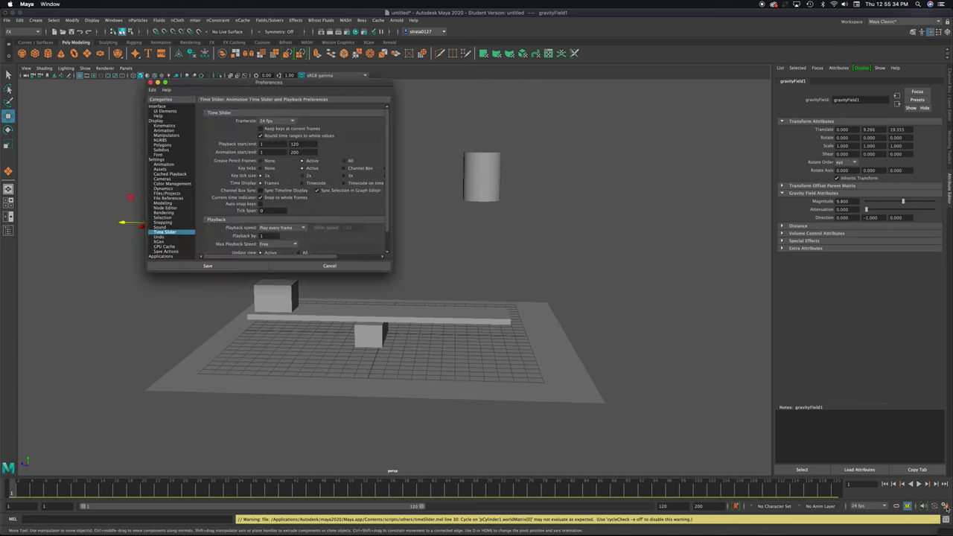
click(286, 229)
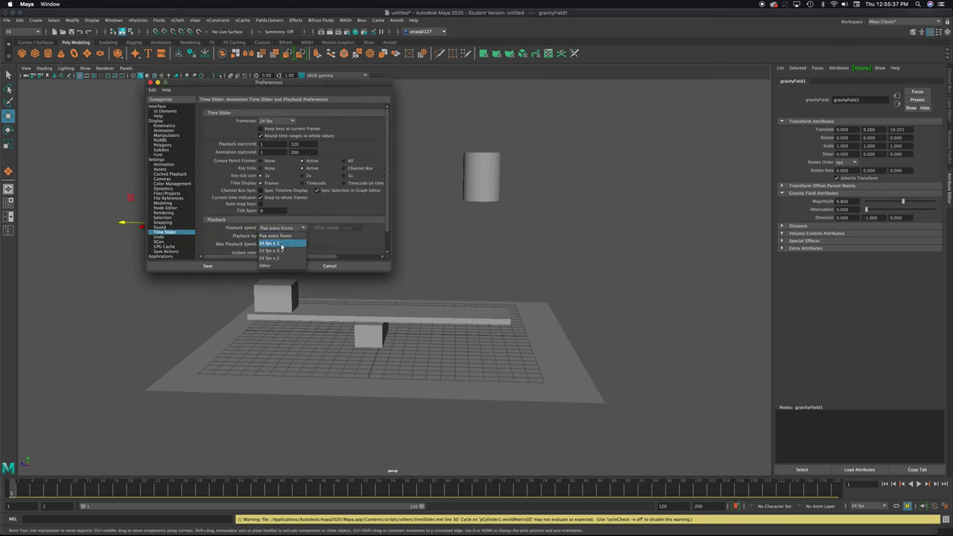
click(281, 244)
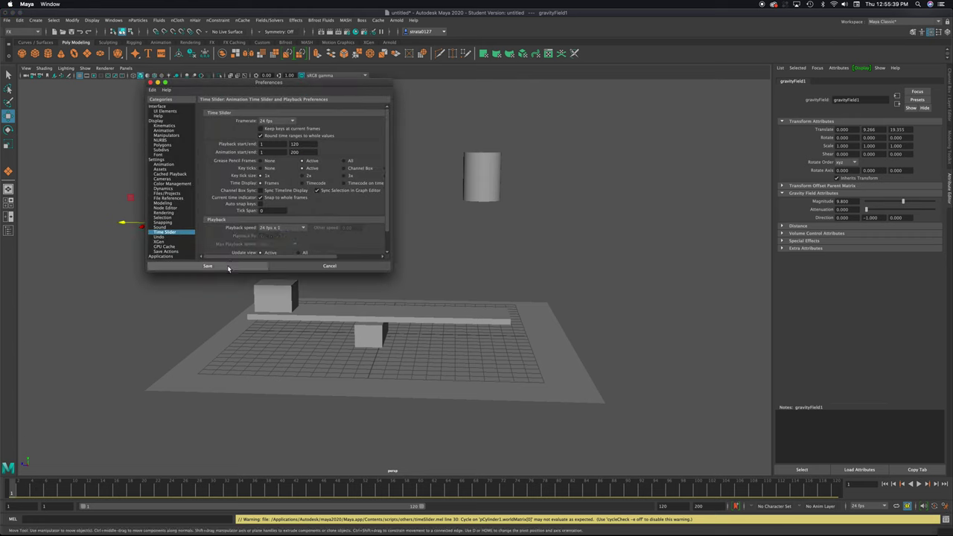
click(227, 266)
click(918, 484)
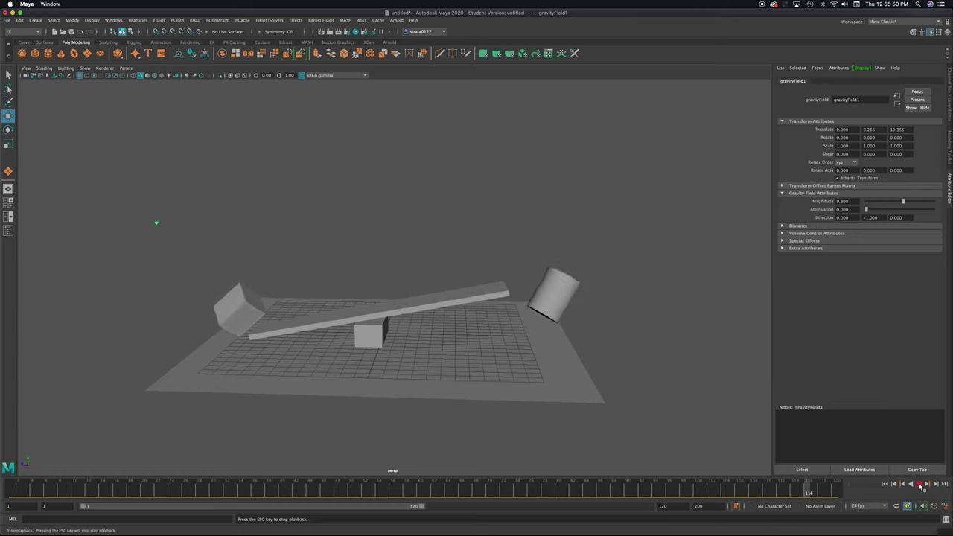
Step: Stop playback and rewind the simulation to frame 1
key(Escape)
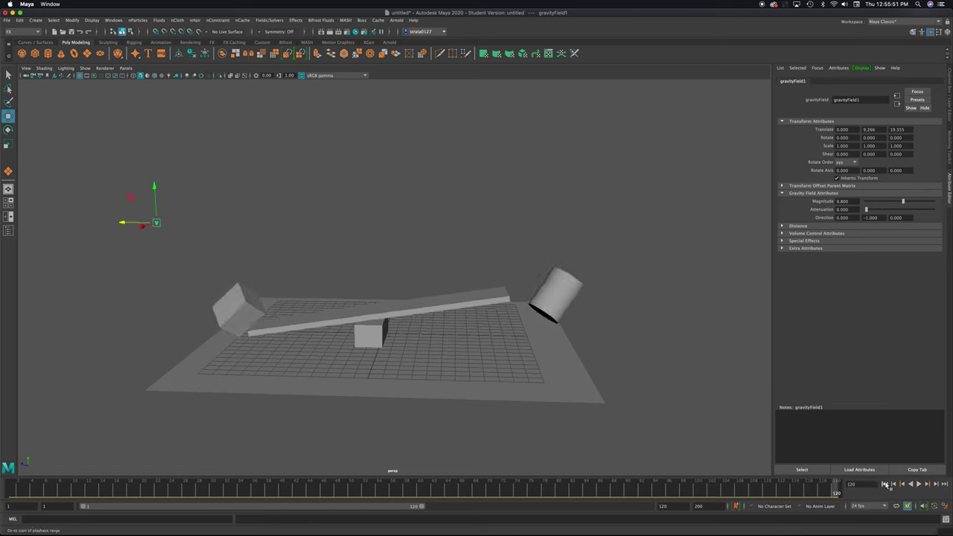
click(884, 484)
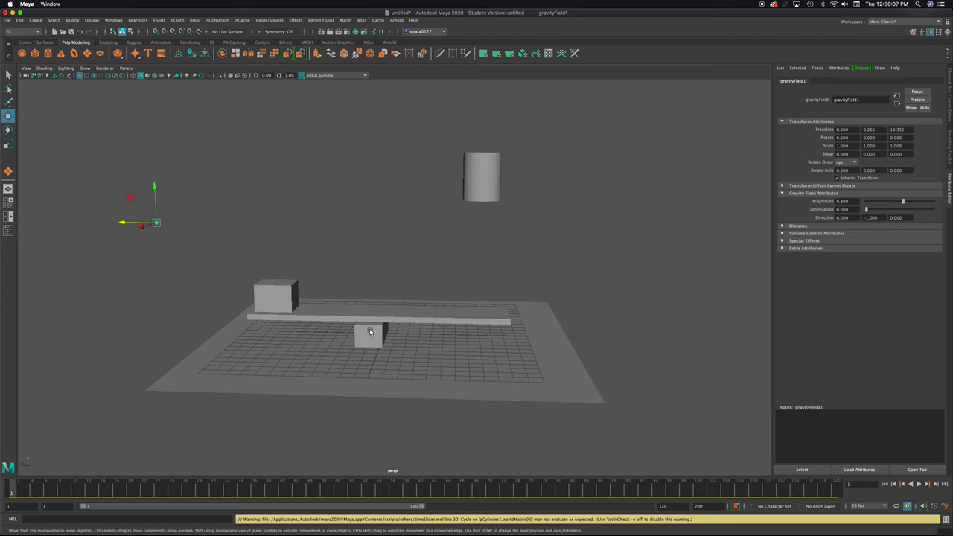
Step: Give the cylinder's rigid body a mass of 50 and test-run the simulation twice
click(477, 181)
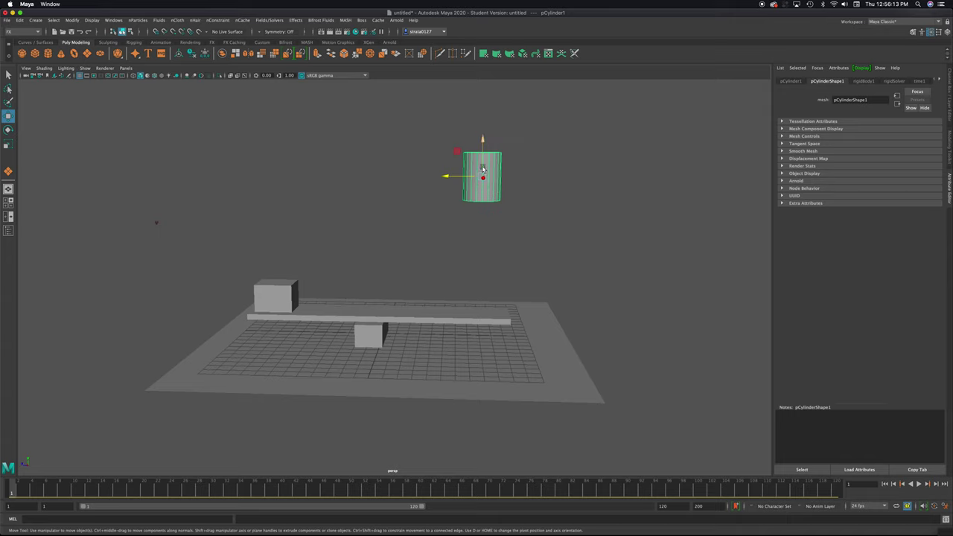
click(861, 81)
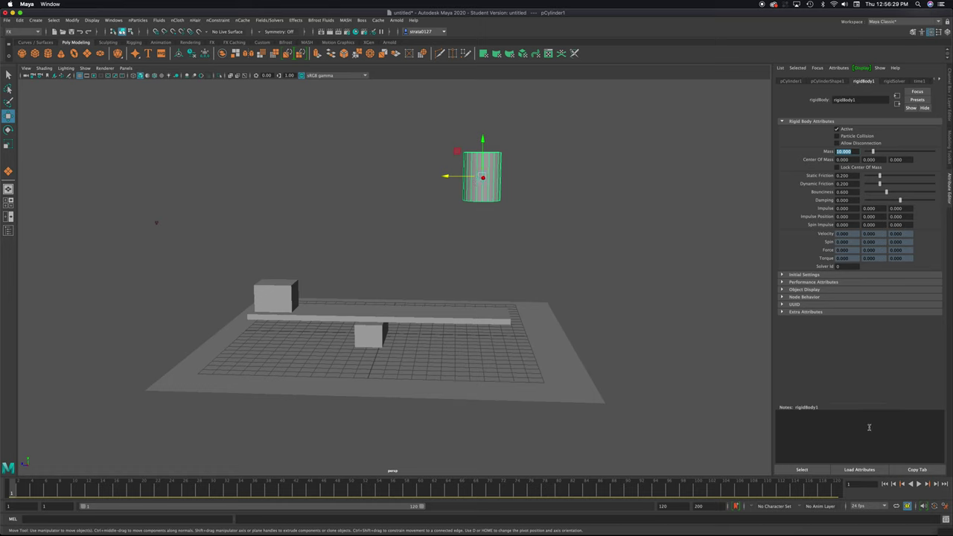
click(919, 483)
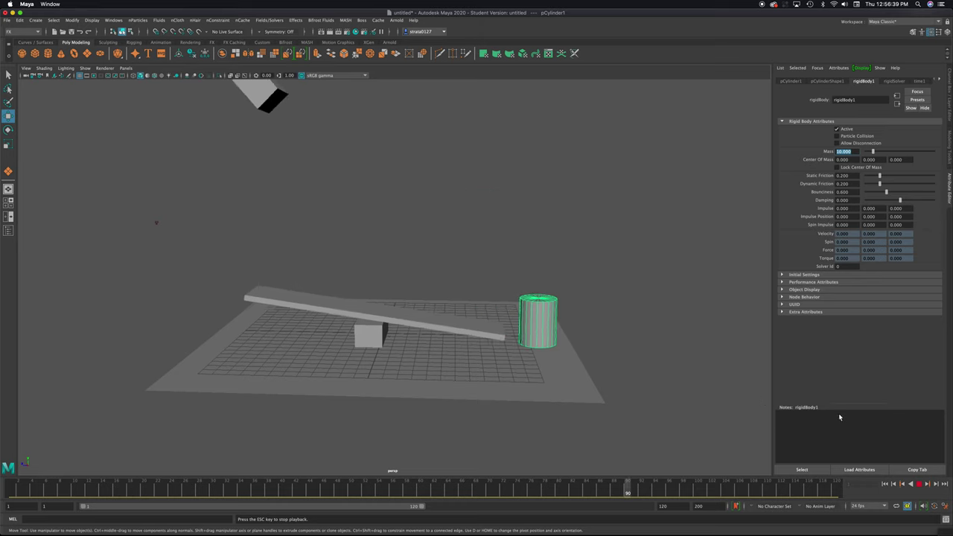
key(Escape)
click(885, 485)
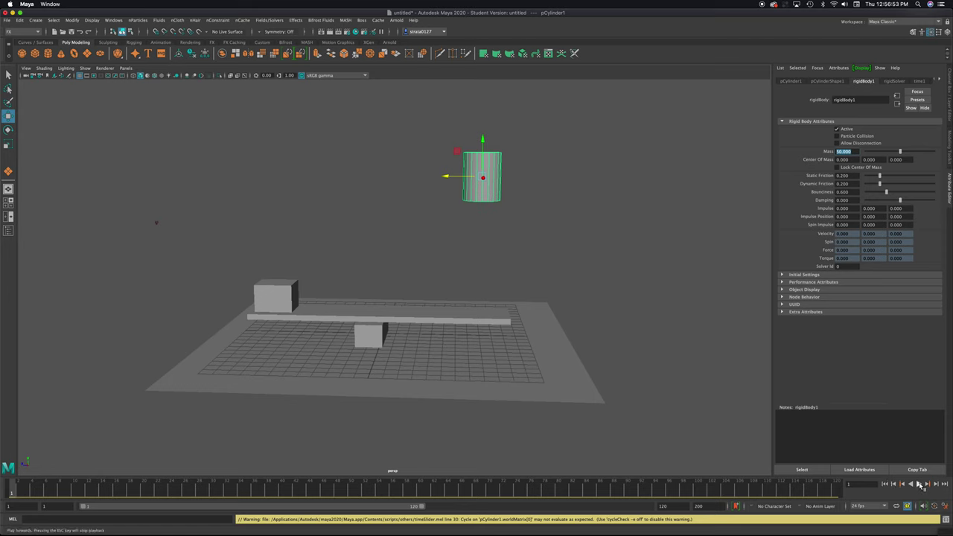
click(918, 484)
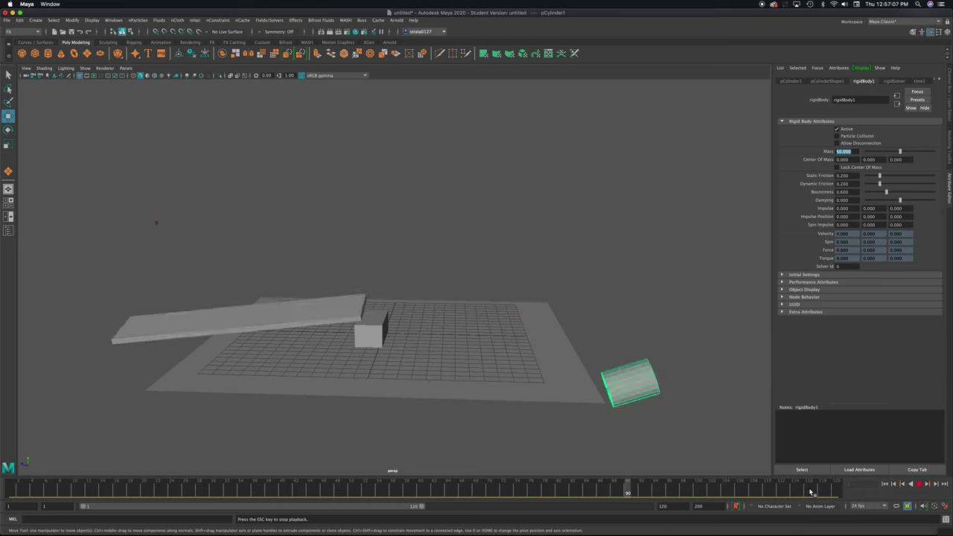
Step: Extend the playback end frame from 120 to 250 and play the longer simulation
key(Escape)
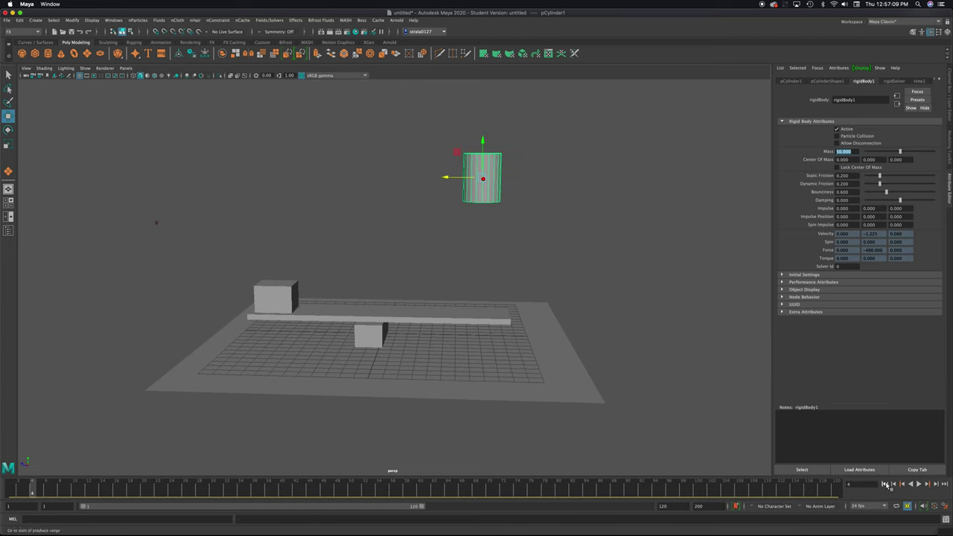
click(886, 485)
double_click(670, 507)
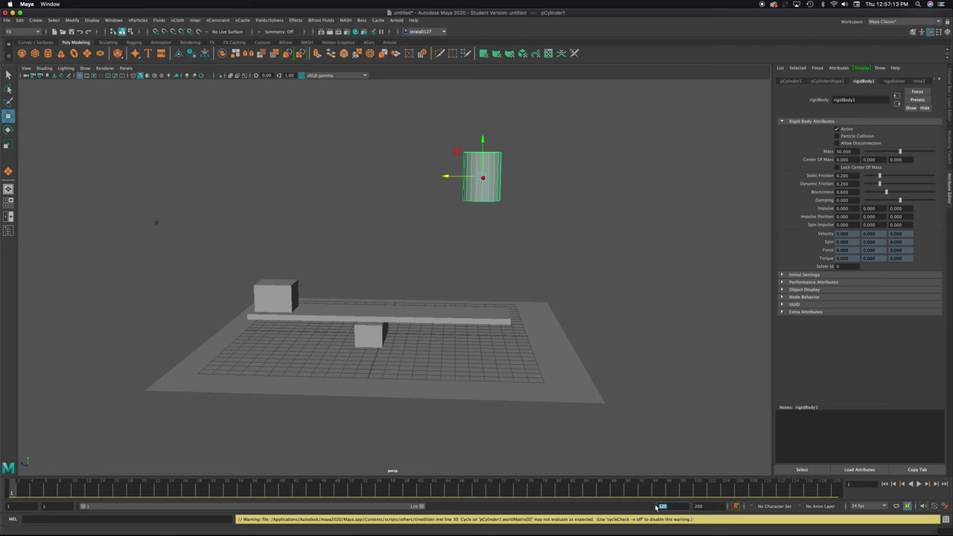
key(Tab)
double_click(669, 506)
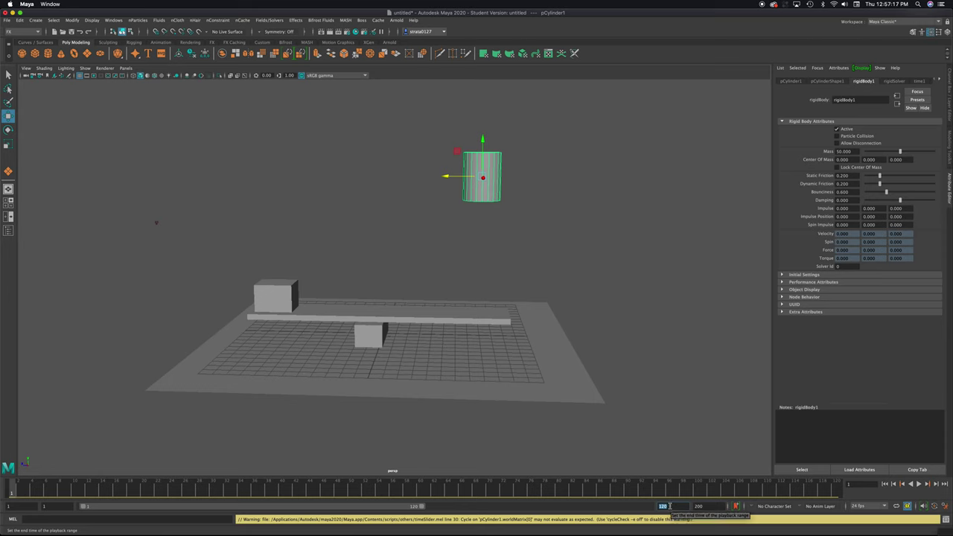
text(250)
key(Return)
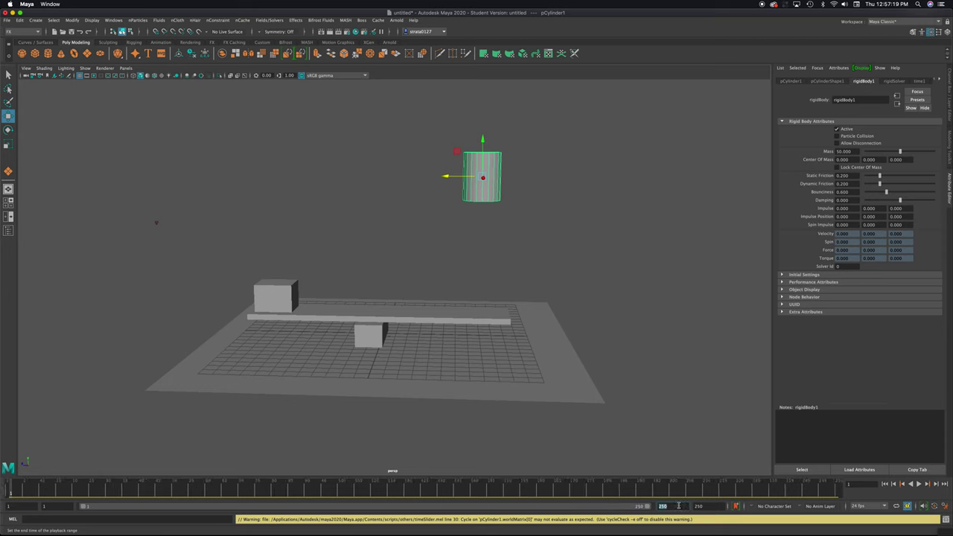
click(919, 484)
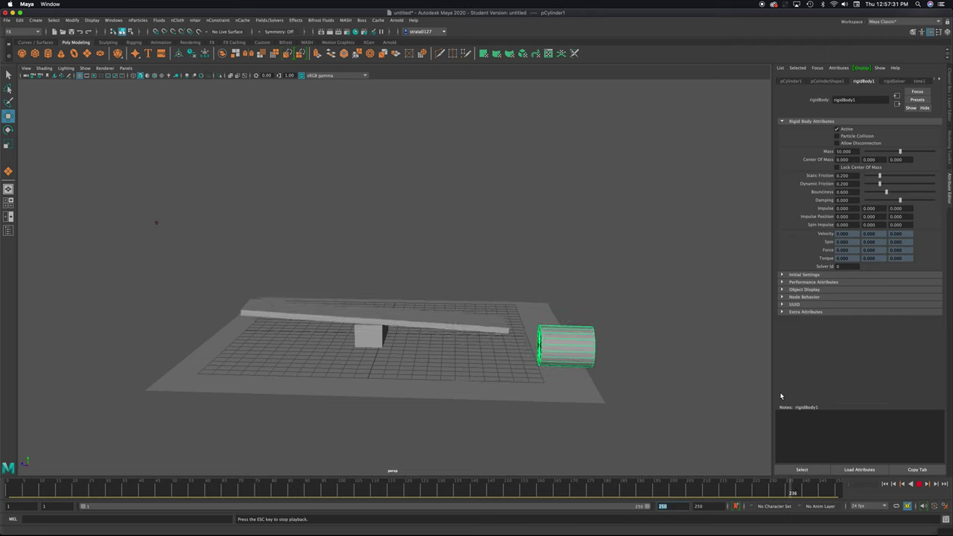
Step: Lower the cylinder's mass to 20, replay the simulation, then rewind to frame 1
double_click(848, 152)
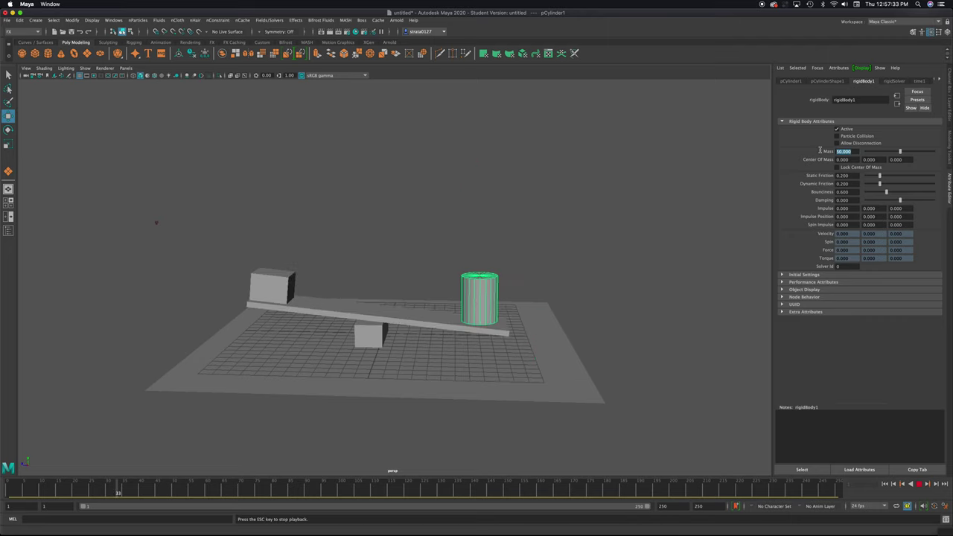
text(20)
key(Return)
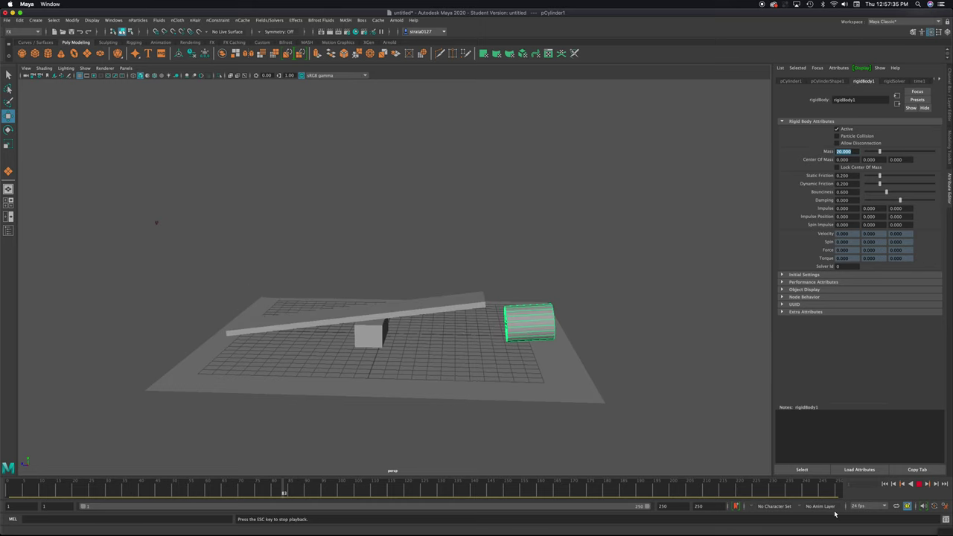
click(920, 485)
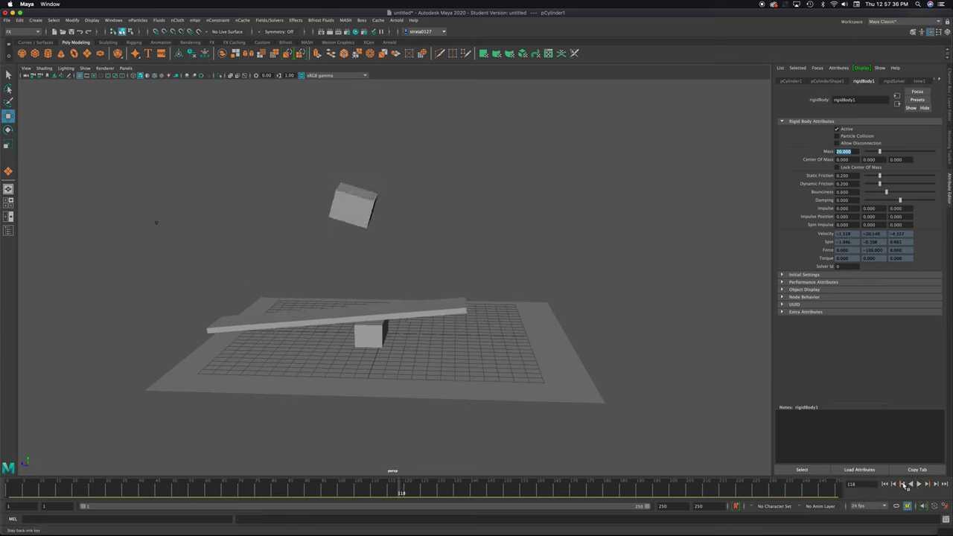
click(885, 484)
click(906, 484)
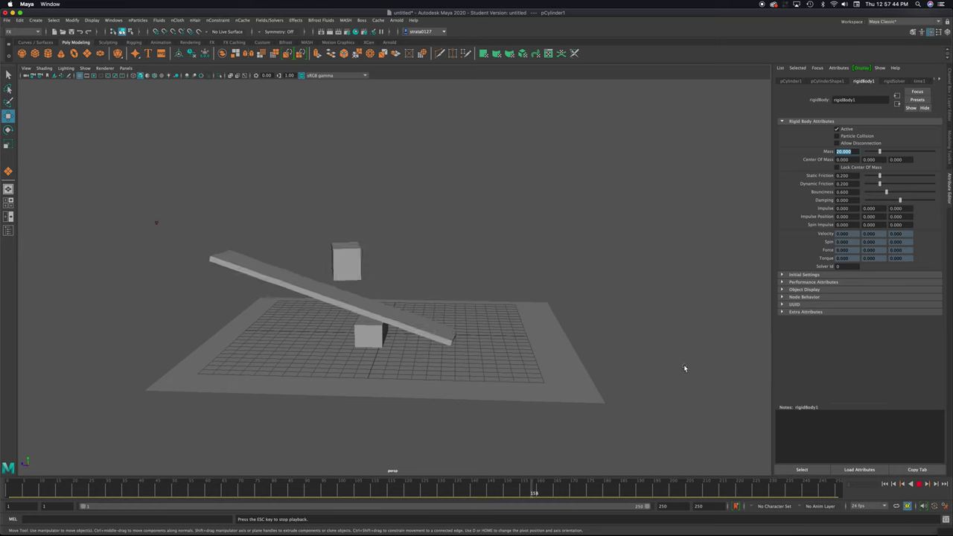
click(884, 484)
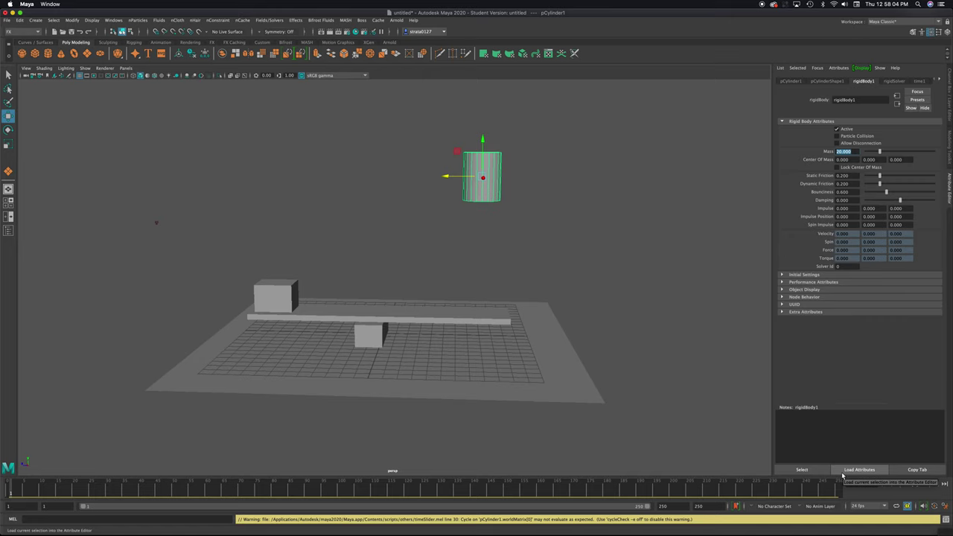
scroll(575, 334, down, 5)
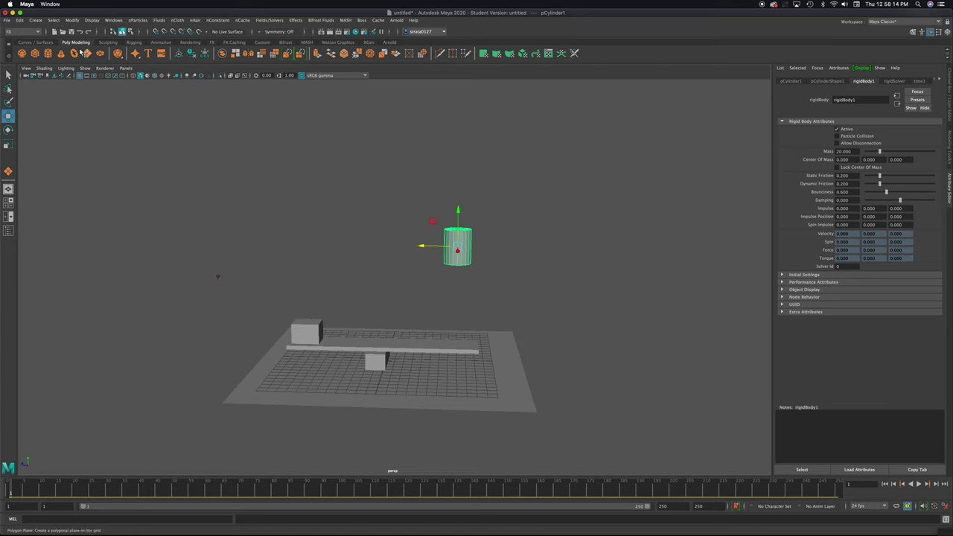
Step: Create a polygon sphere on the grid near the cylinder
click(22, 53)
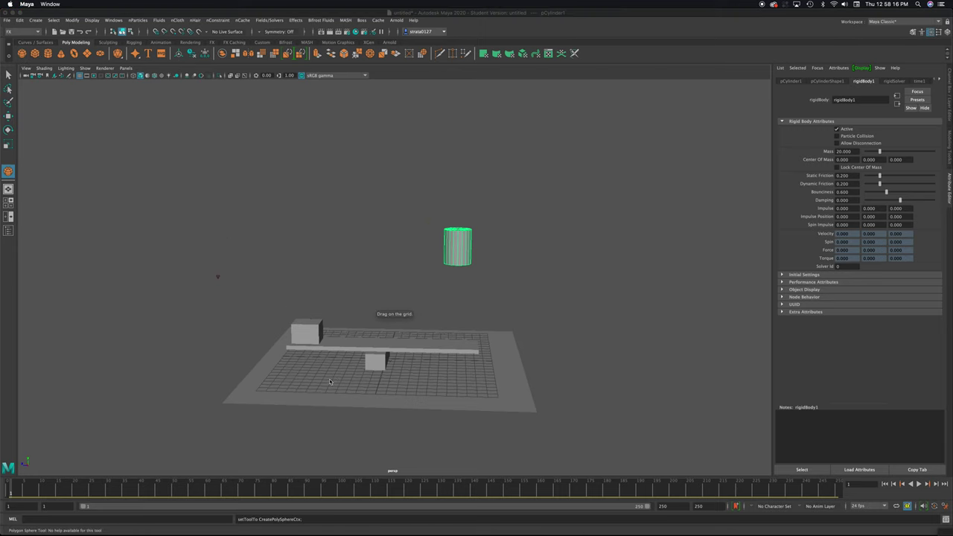
drag(332, 381, 330, 198)
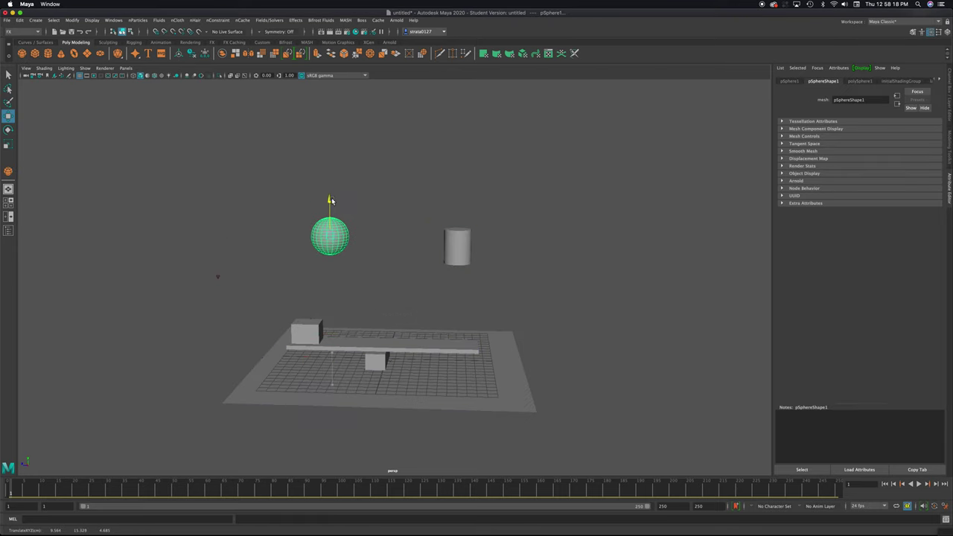
key(space)
key(space)
Step: In wireframe top view, drag the sphere toward the plank's upper end and frame it
scroll(309, 228, down, 8)
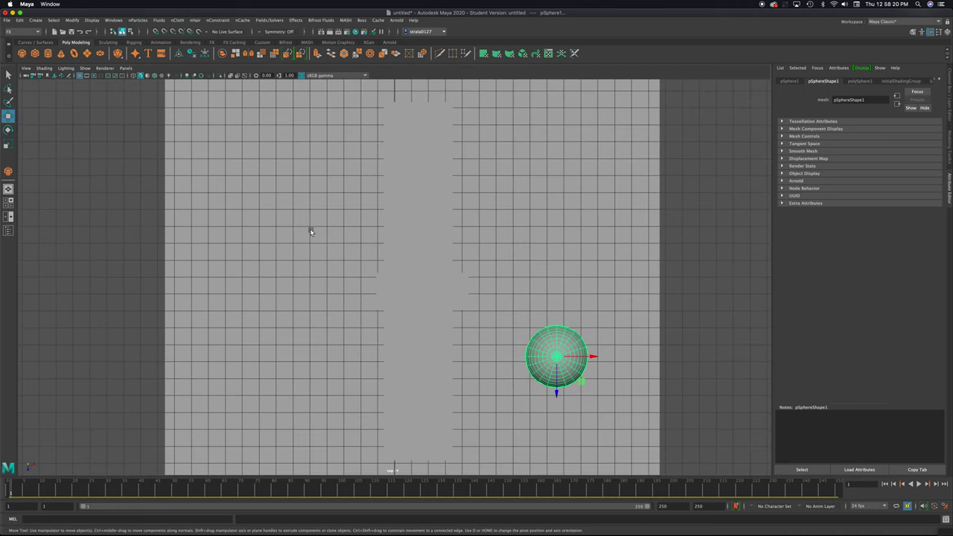
alt+middle_drag(371, 263, 353, 274)
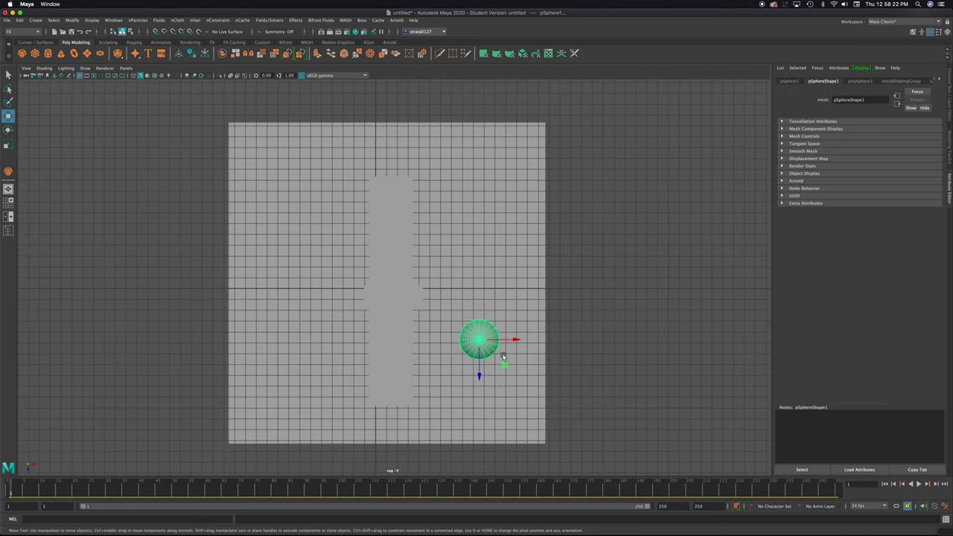
drag(481, 341, 410, 411)
key(4)
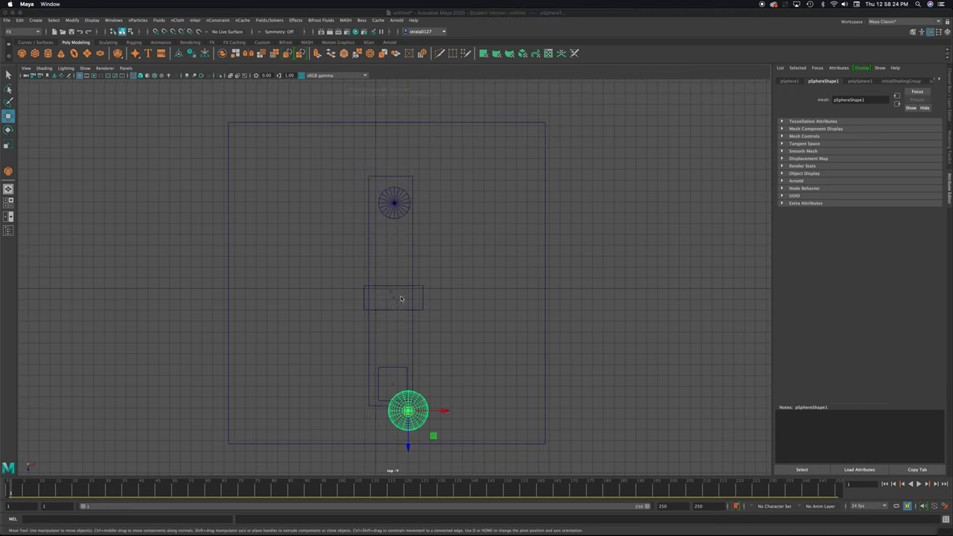
alt+middle_drag(454, 327, 439, 274)
drag(394, 351, 379, 144)
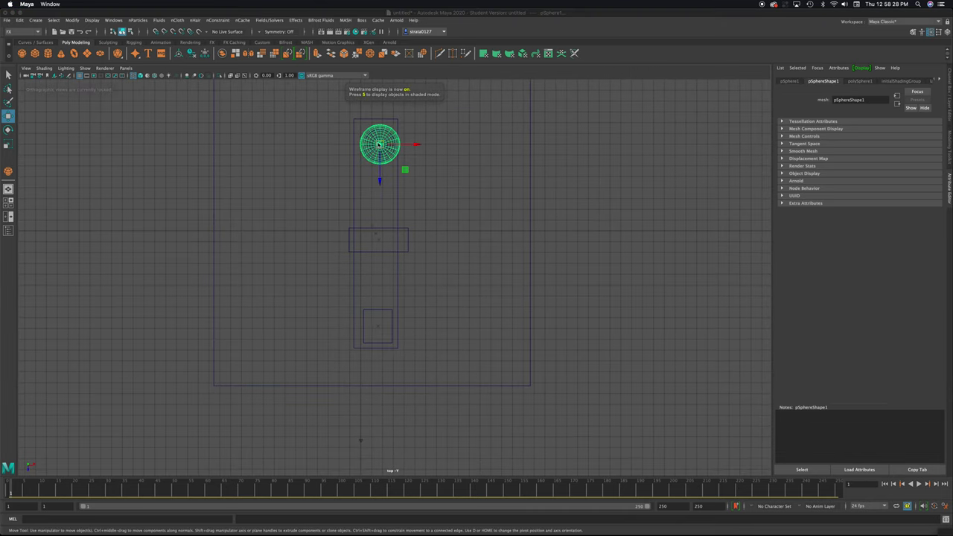
key(space)
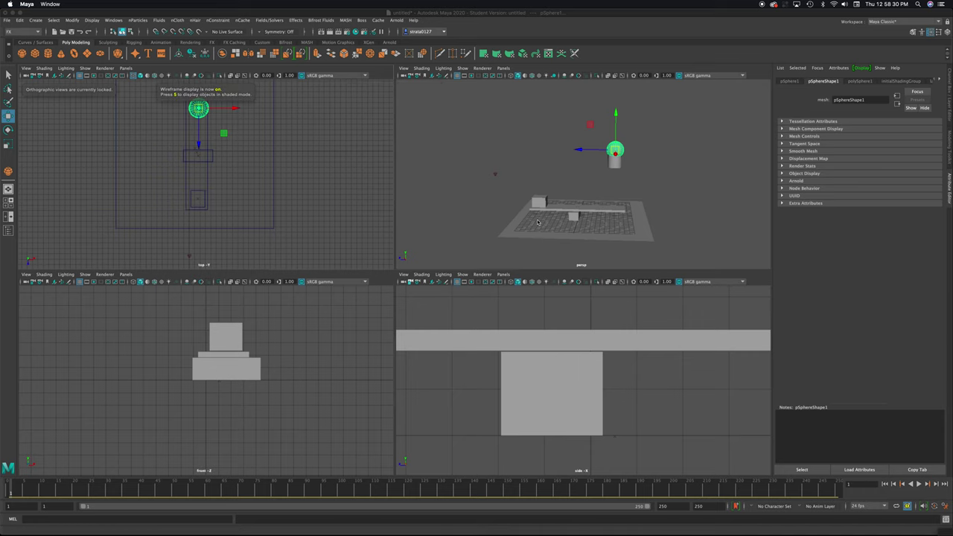
key(space)
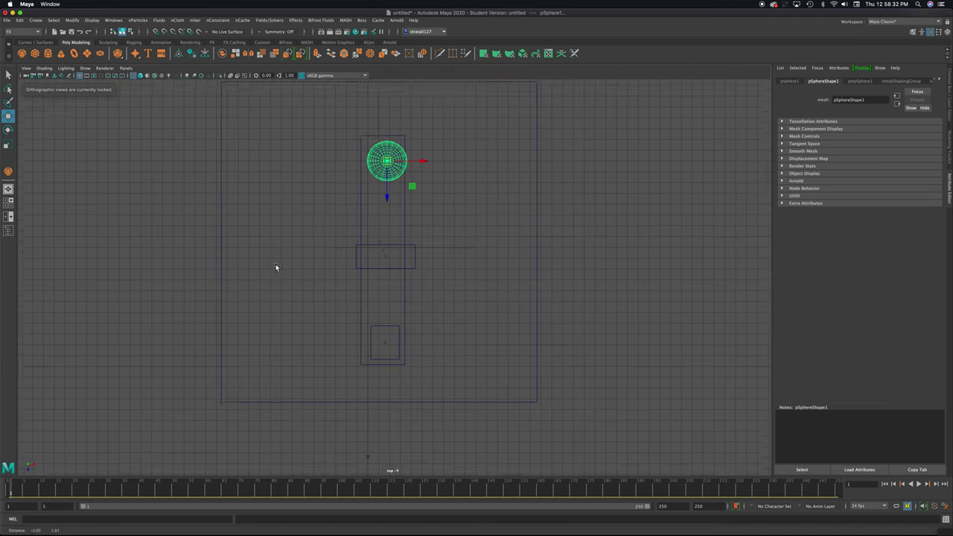
key(f)
scroll(399, 273, up, 5)
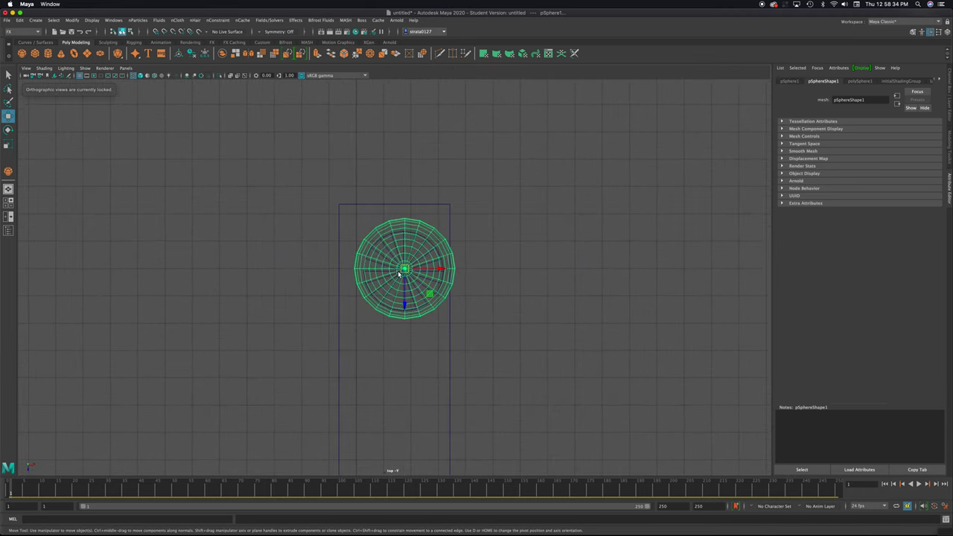
Step: Fine-tune the sphere's position so it is centred over the cylinder
drag(402, 269, 395, 271)
click(456, 232)
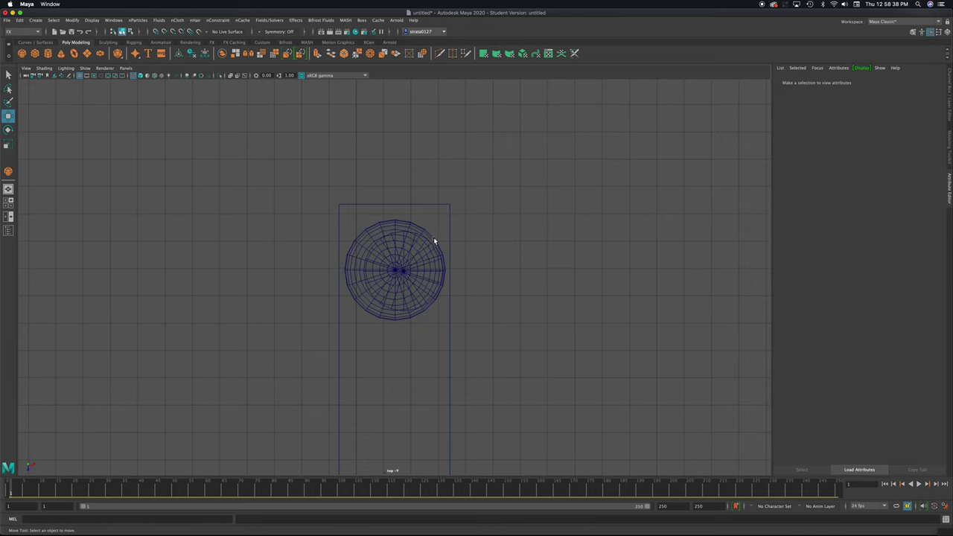
click(429, 244)
key(ctrl+z)
click(395, 269)
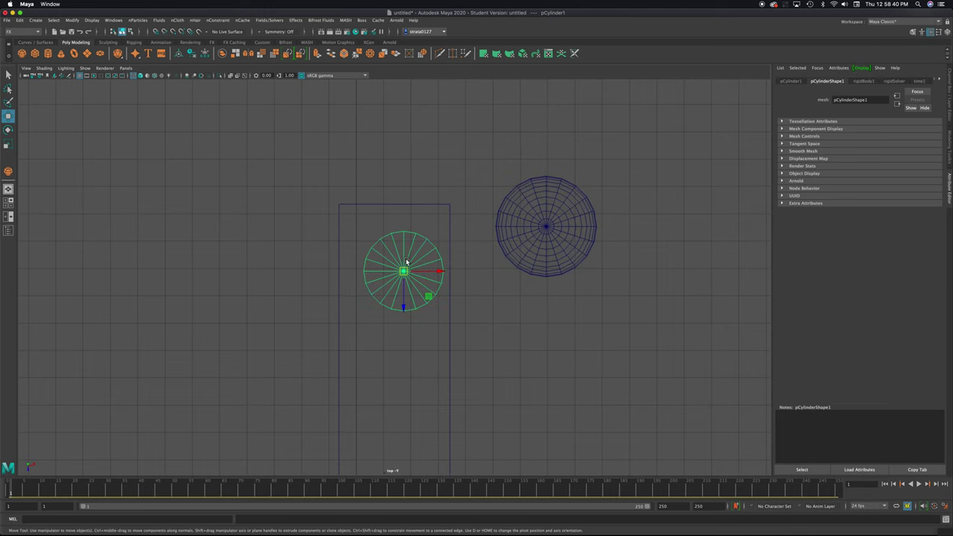
drag(395, 270, 395, 269)
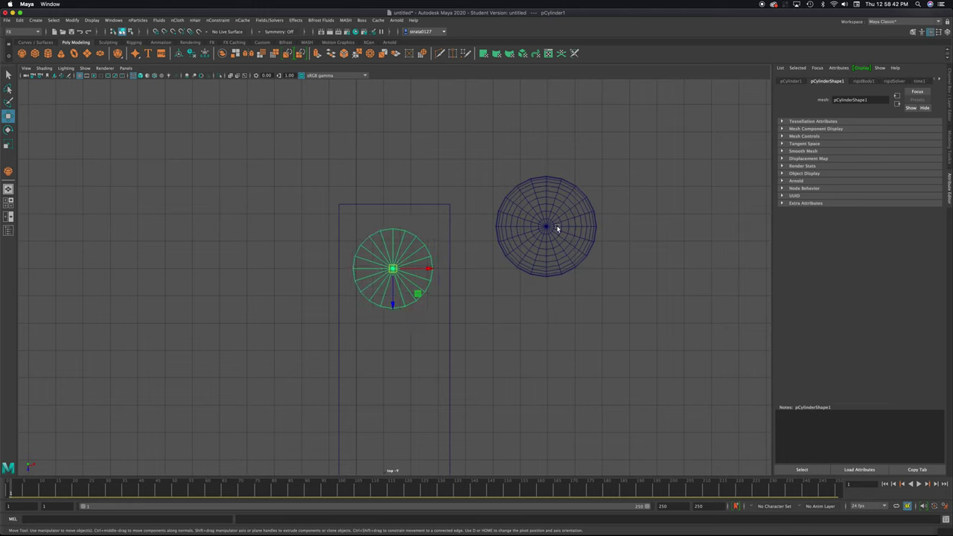
click(522, 235)
drag(522, 235, 367, 268)
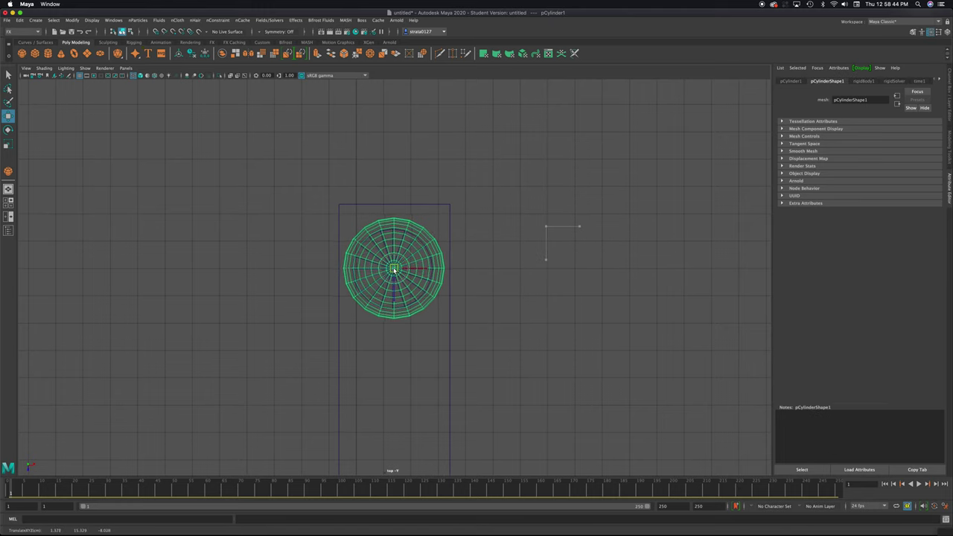
key(space)
key(space)
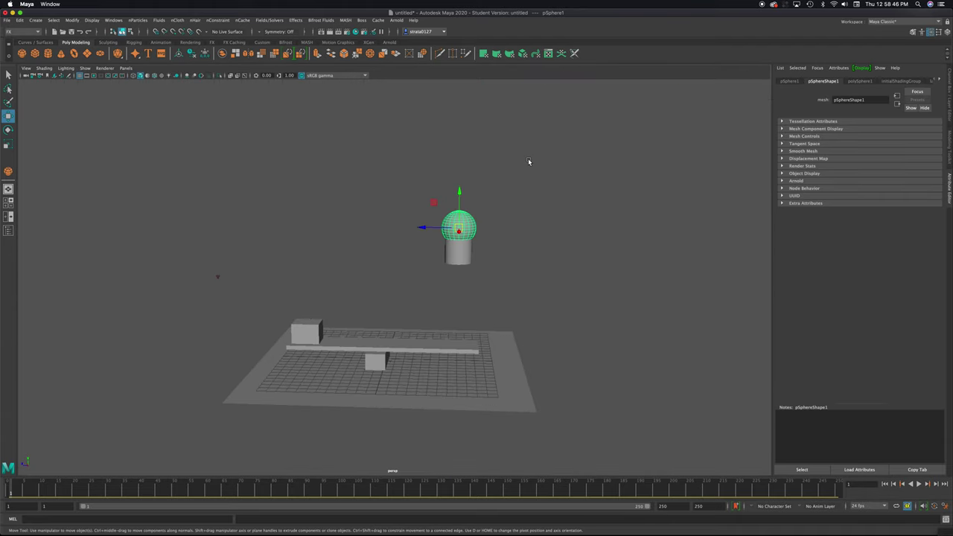
Step: Raise the sphere above the cylinder and make it an active rigid body
drag(461, 184, 462, 163)
alt+drag(520, 211, 513, 226)
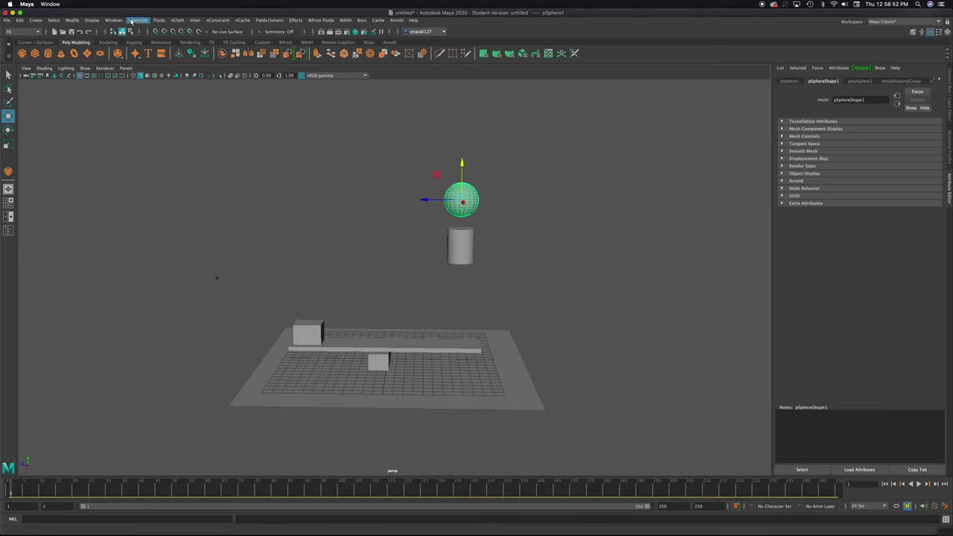
click(270, 21)
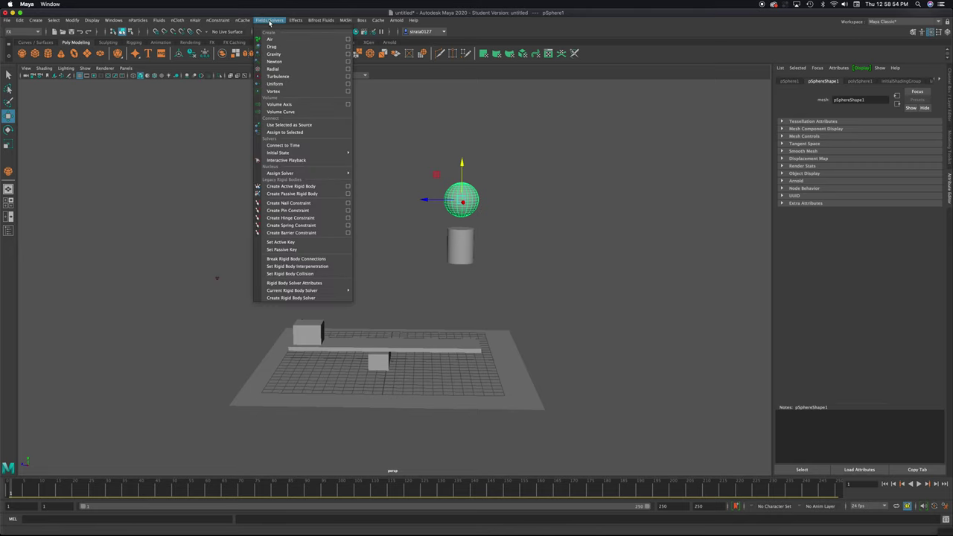
click(308, 186)
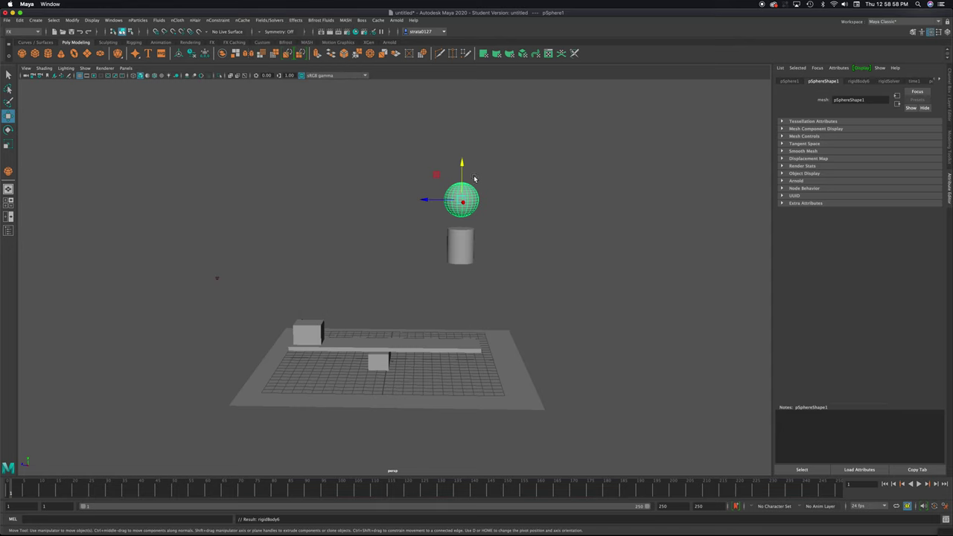
Step: Play the simulation, stop it at frame 115, and select the existing gravity field
alt+drag(375, 234, 547, 308)
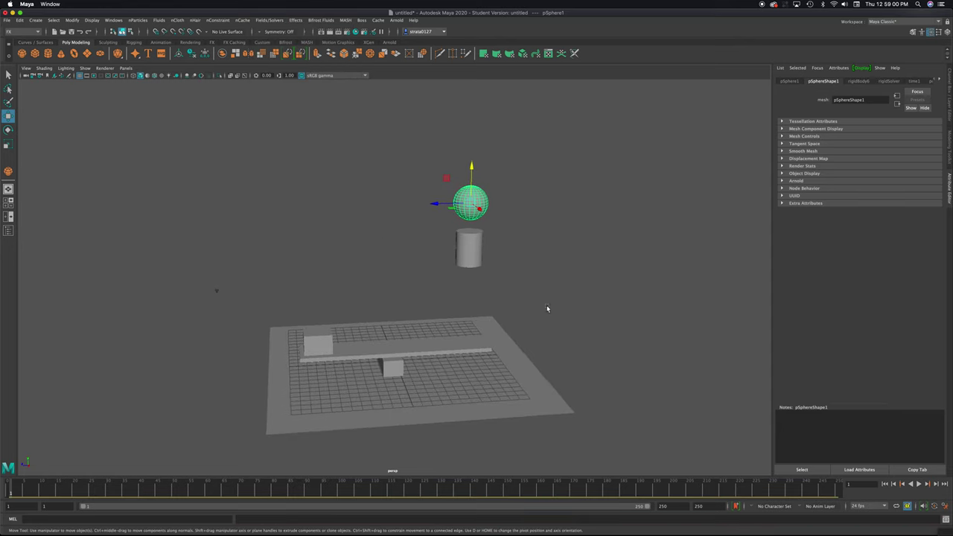
click(919, 484)
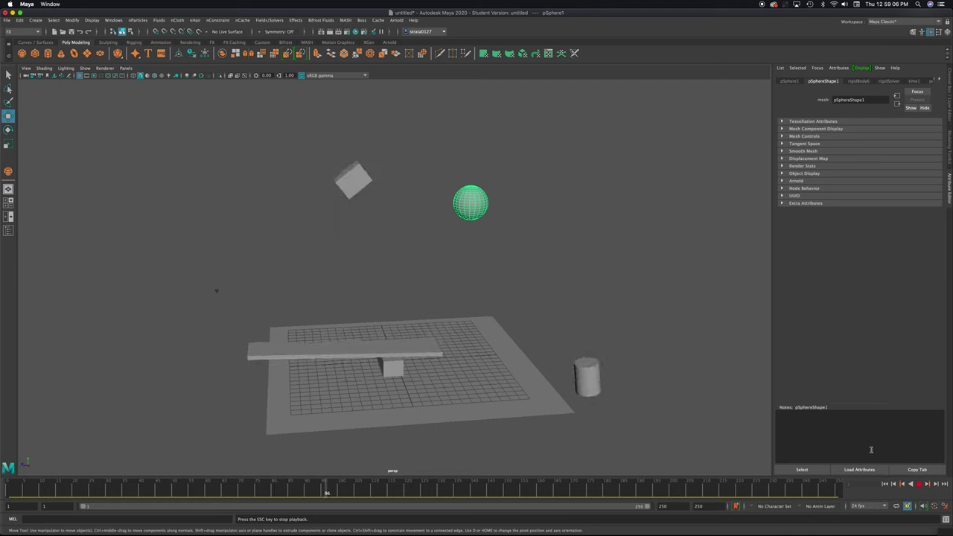
click(920, 485)
key(w)
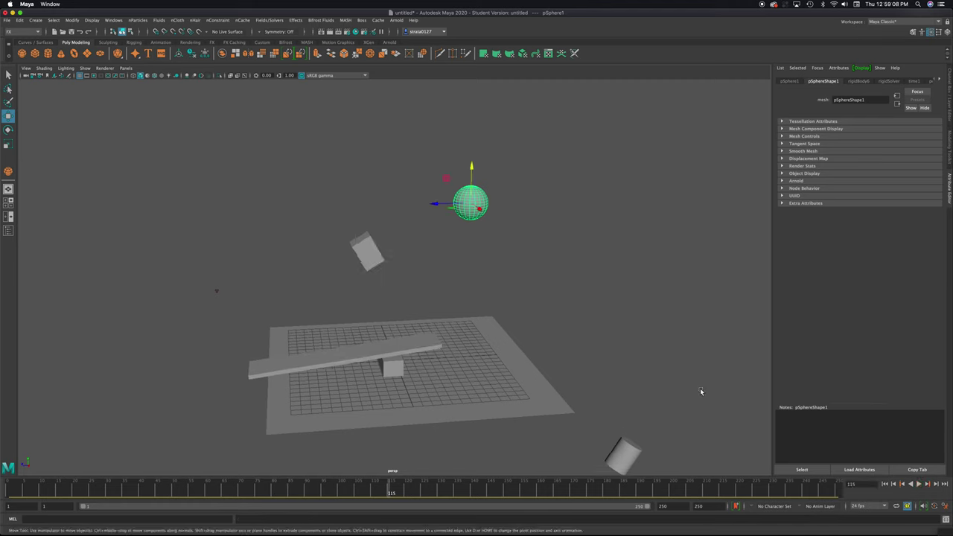
click(220, 287)
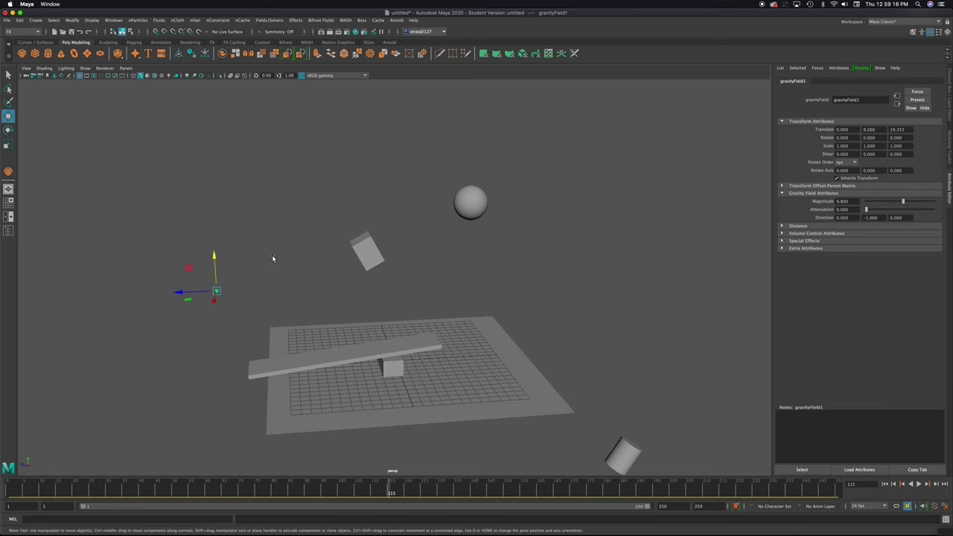
Step: Rewind to frame 1 and delete the old gravity field
click(335, 354)
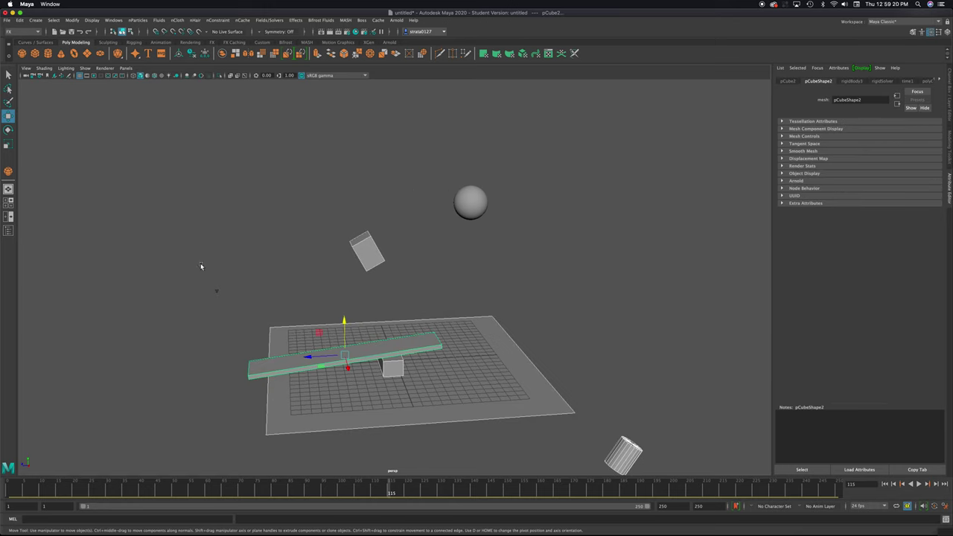
drag(201, 266, 227, 302)
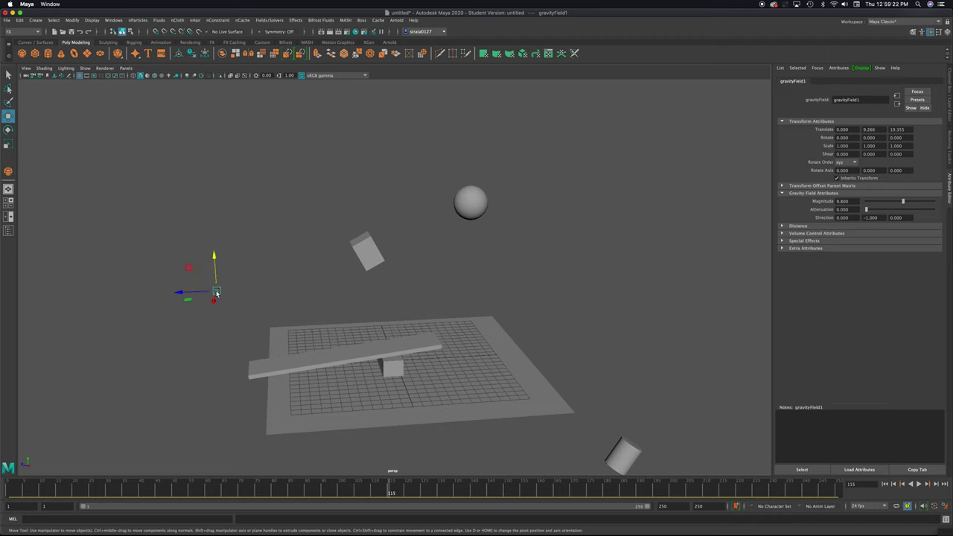
click(886, 484)
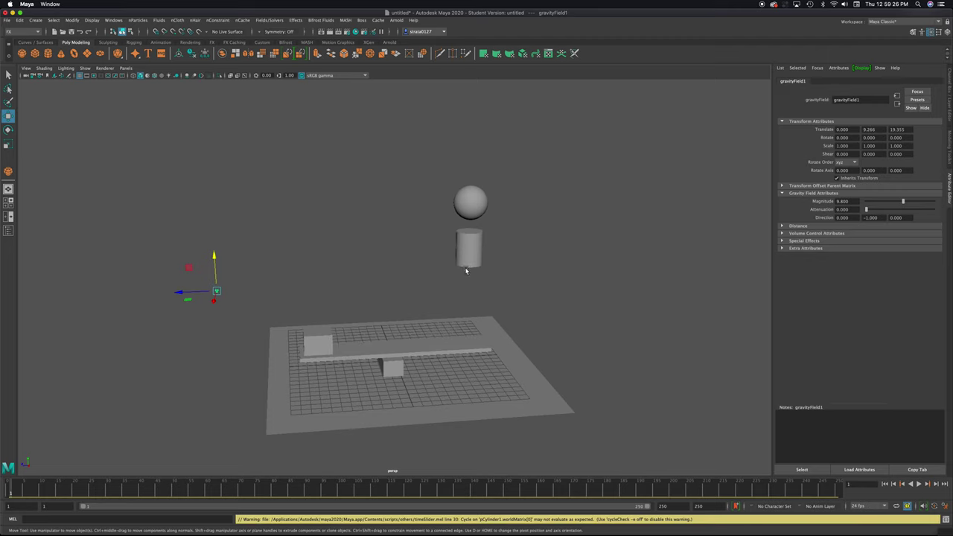
drag(157, 242, 215, 292)
key(Delete)
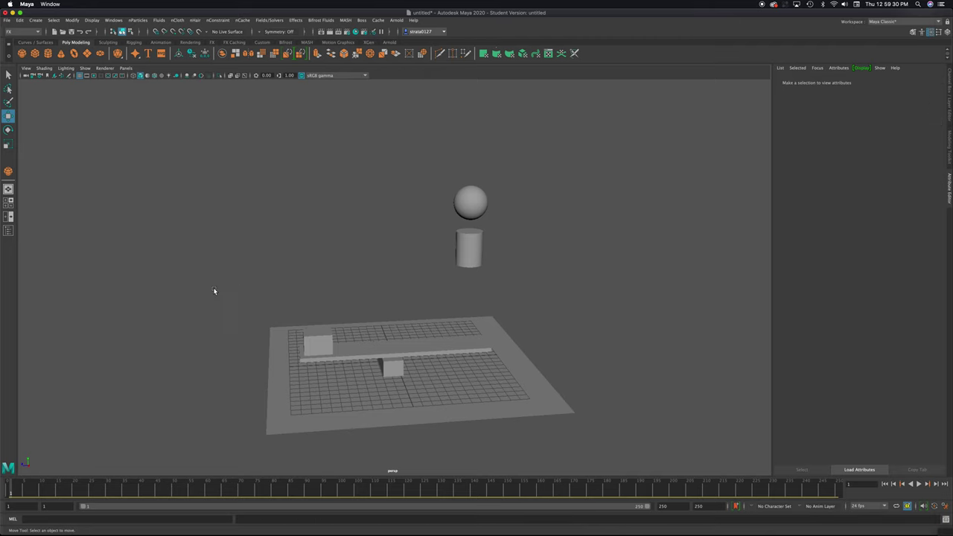
Step: Add a new gravity field to all selected objects and move it up beside the scene
drag(198, 159, 605, 451)
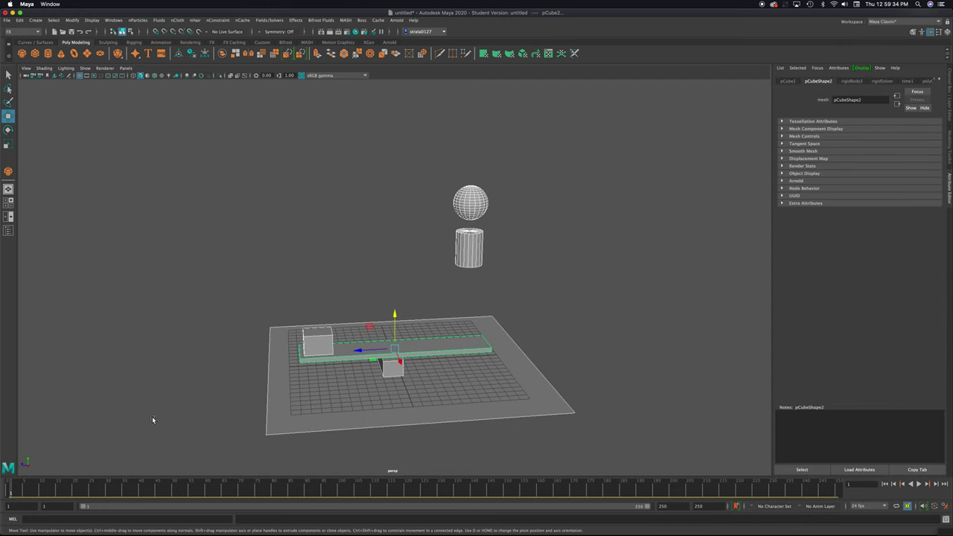
click(270, 20)
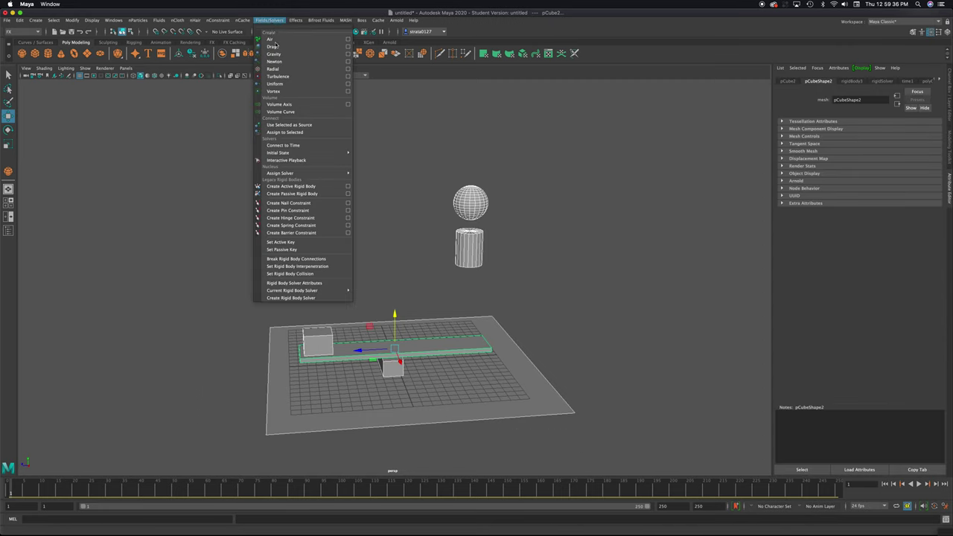
click(285, 58)
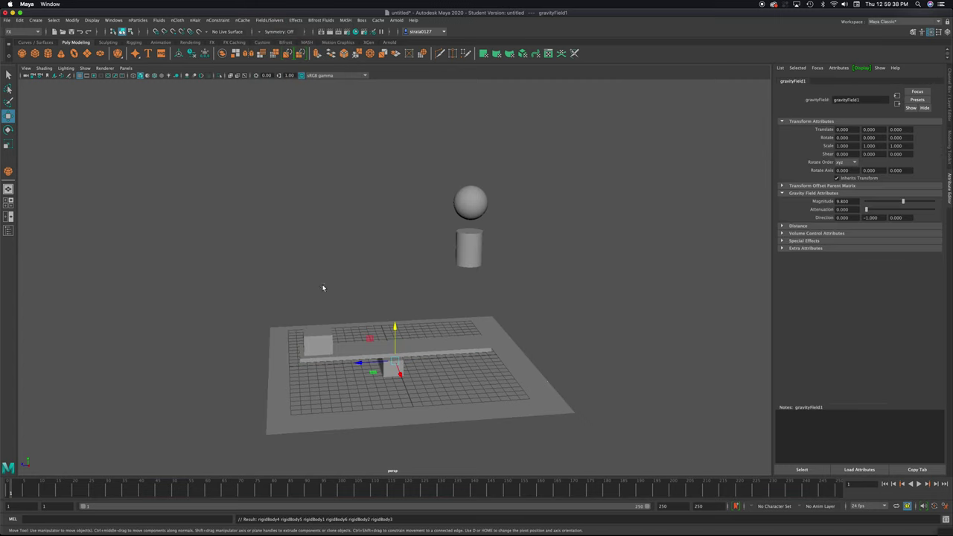
drag(393, 350, 156, 289)
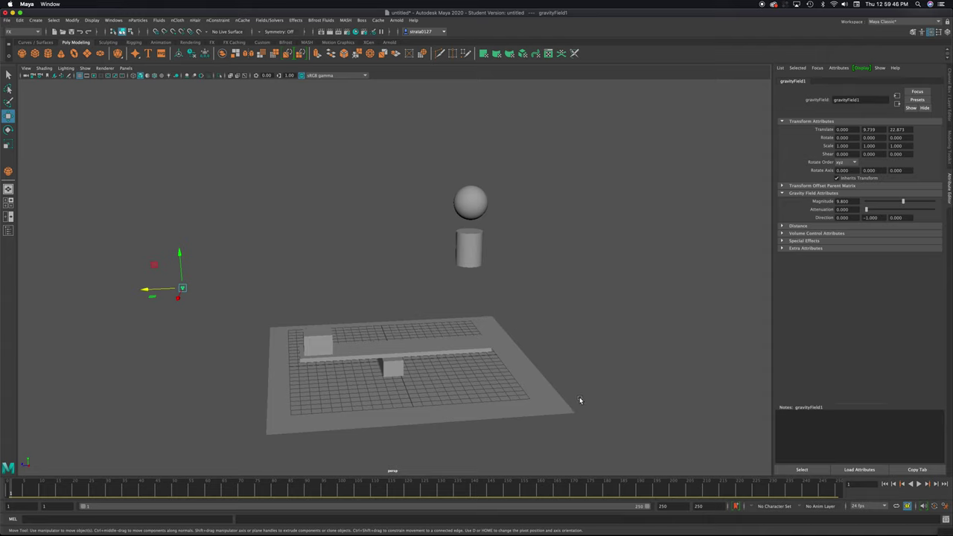
scroll(550, 395, up, 5)
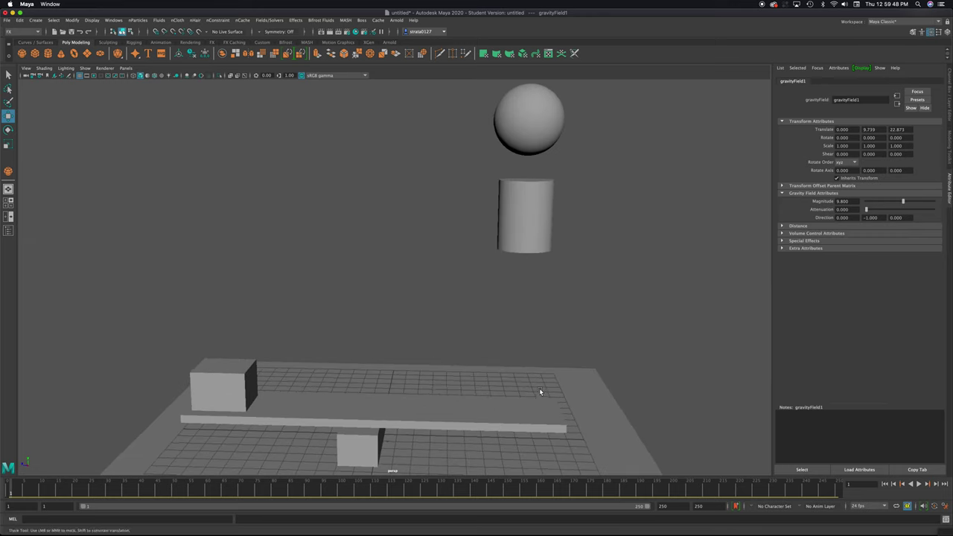
scroll(545, 365, down, 5)
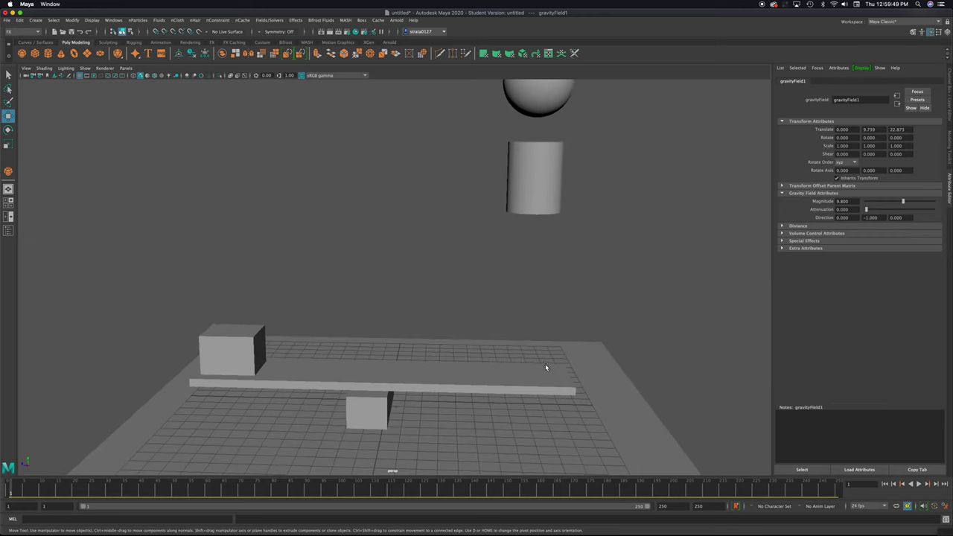
click(918, 484)
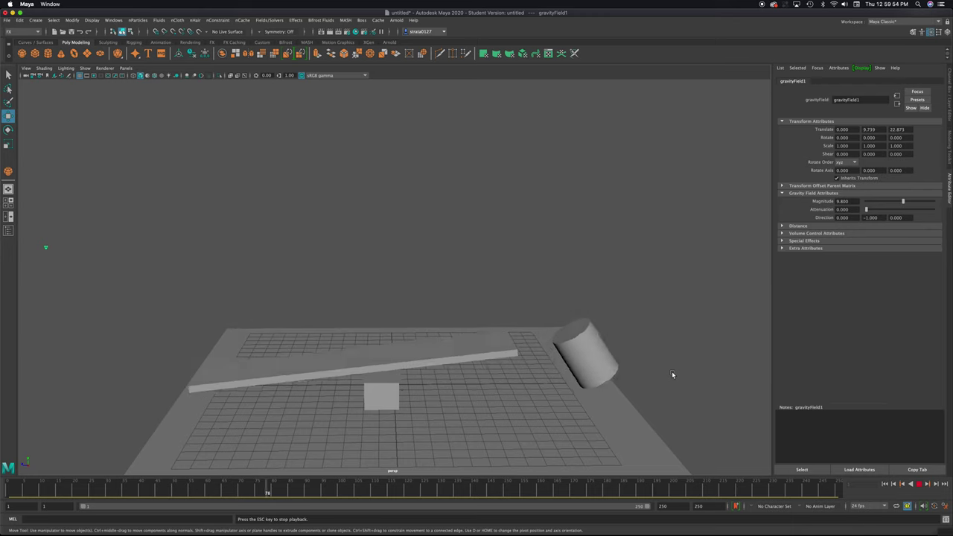
click(918, 483)
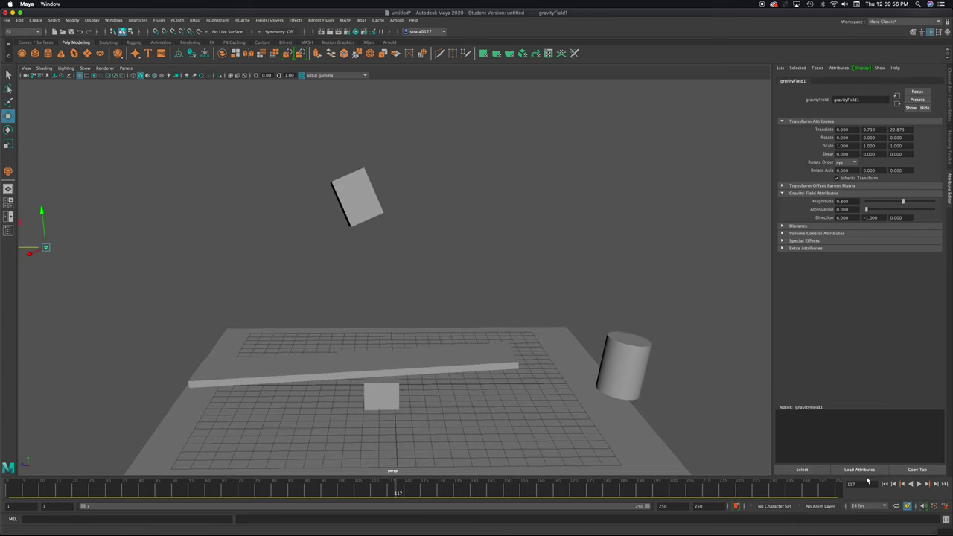
click(884, 484)
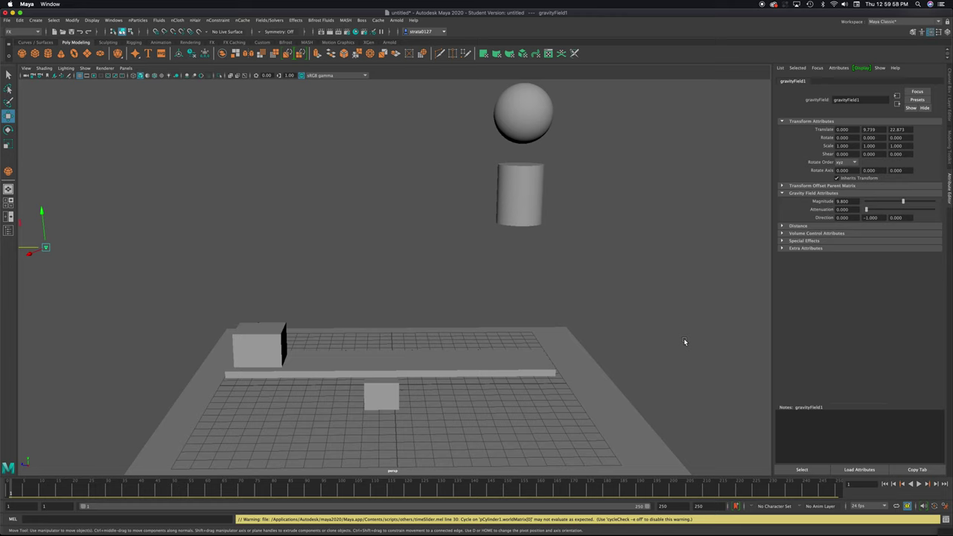